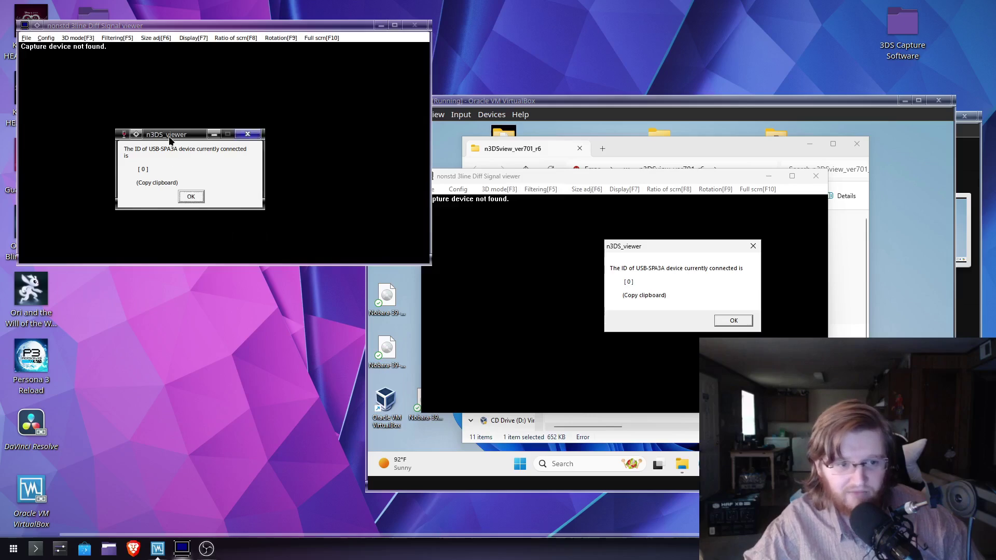
Step: Dismiss the device ID message in the Win11 virtual machine and minimize its signal viewer and folder windows
{"action": "left_click_drag", "start_coordinate": [173, 135], "coordinate": [141, 123]}
{"action": "left_click", "coordinate": [628, 180]}
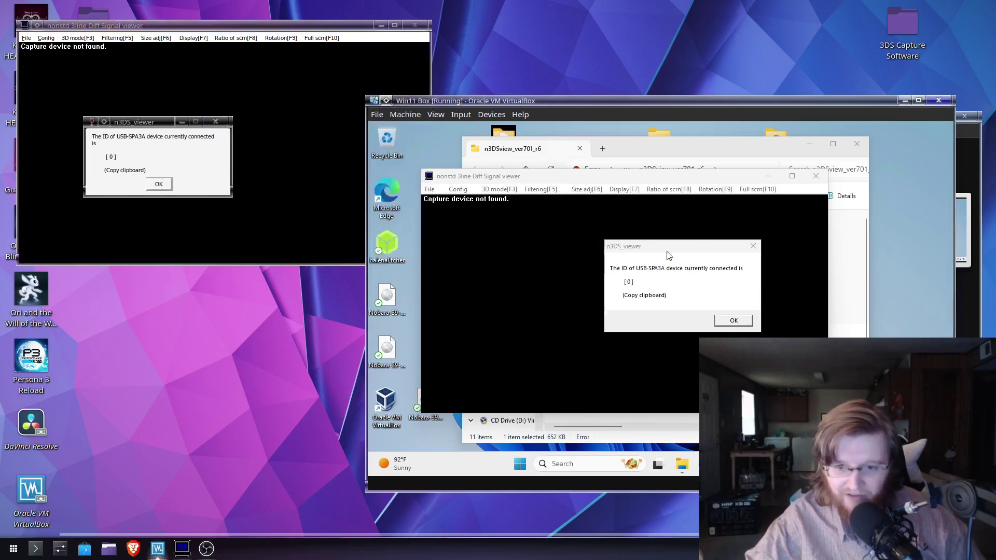
{"action": "left_click_drag", "start_coordinate": [669, 249], "coordinate": [731, 308]}
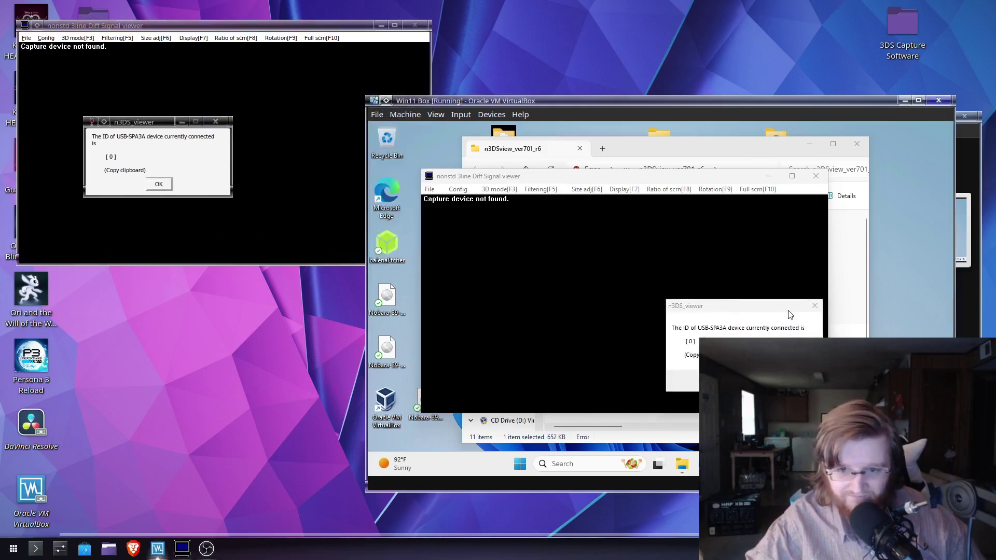
{"action": "left_click", "coordinate": [815, 305]}
{"action": "left_click_drag", "start_coordinate": [609, 171], "coordinate": [609, 204]}
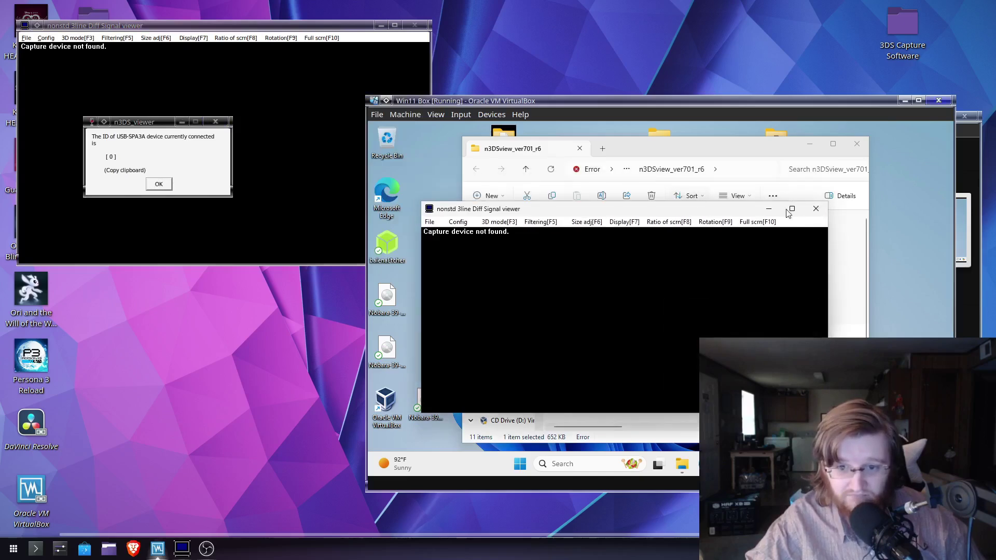
{"action": "left_click", "coordinate": [768, 208]}
{"action": "left_click", "coordinate": [813, 146]}
{"action": "left_click", "coordinate": [800, 163]}
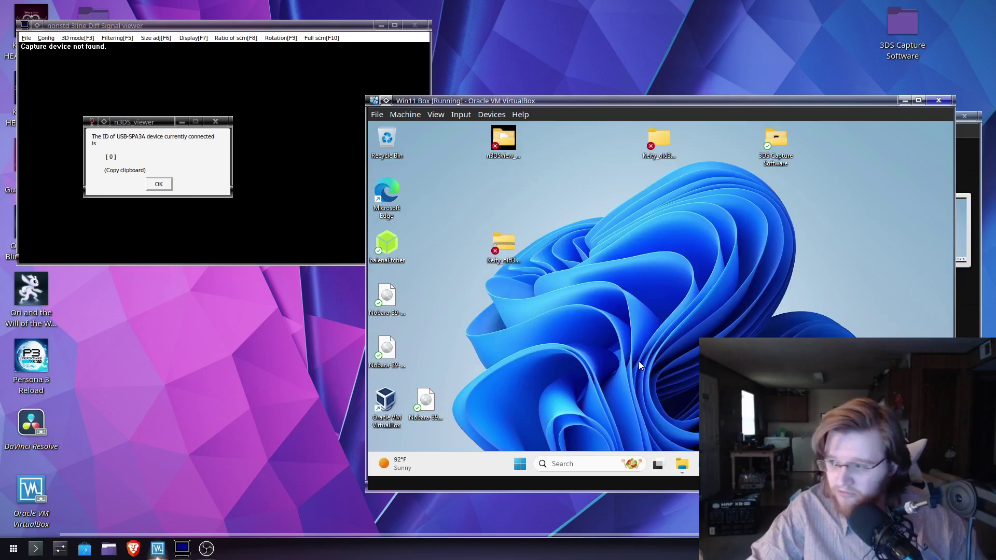
{"action": "left_click_drag", "start_coordinate": [542, 99], "coordinate": [421, 75]}
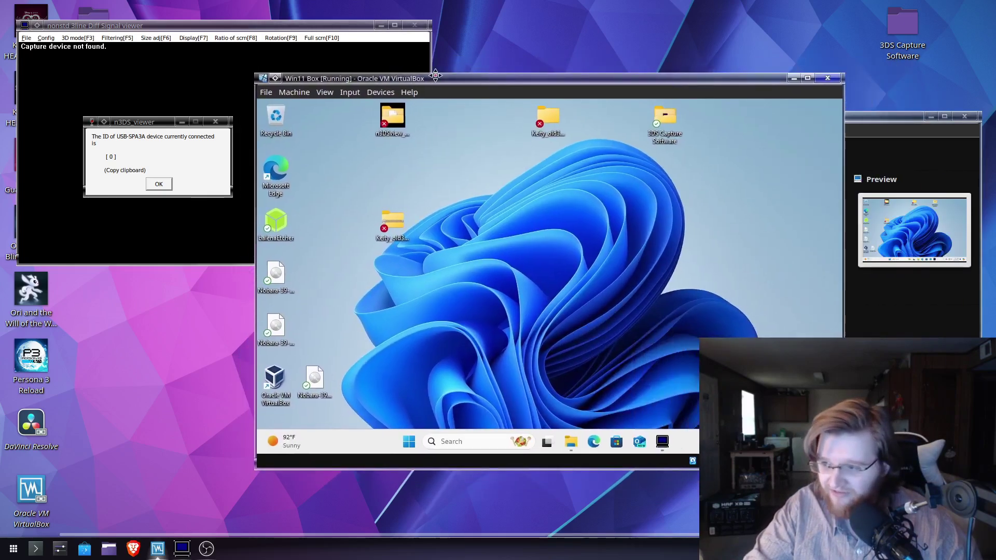
{"action": "left_click", "coordinate": [347, 156]}
{"action": "left_click", "coordinate": [502, 177]}
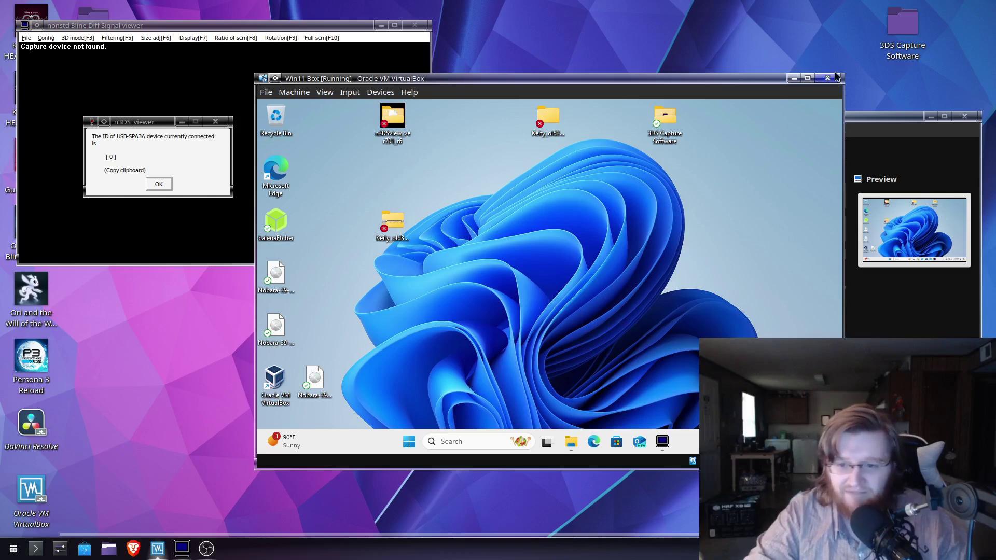
{"action": "left_click_drag", "start_coordinate": [726, 80], "coordinate": [811, 97]}
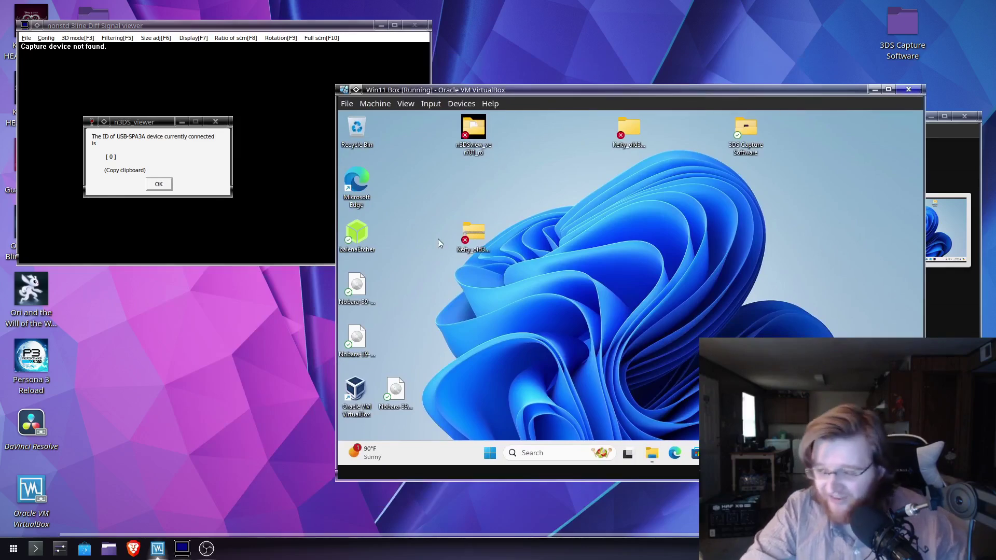
Step: Dismiss the device ID message on the Linux host and close its signal viewer
{"action": "left_click", "coordinate": [307, 140]}
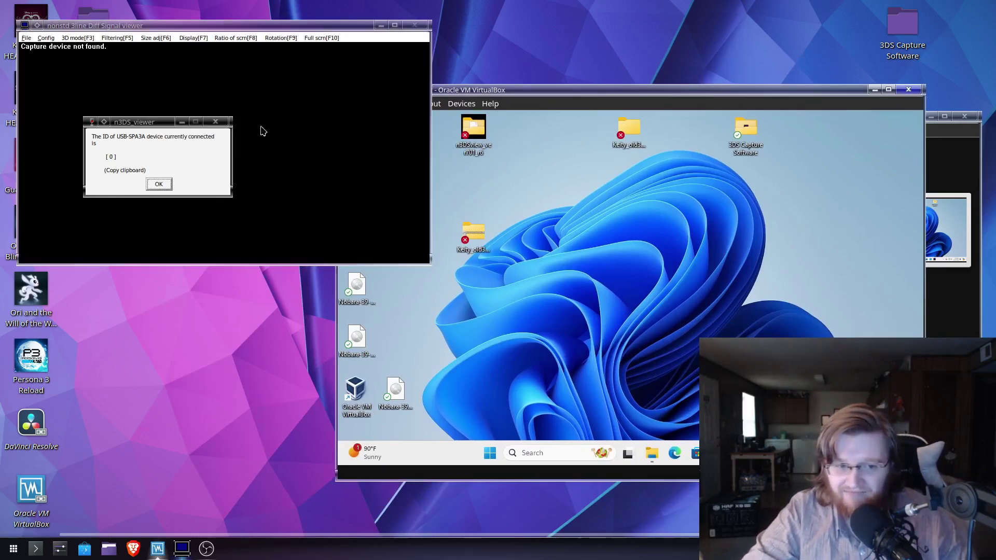
{"action": "left_click", "coordinate": [224, 122]}
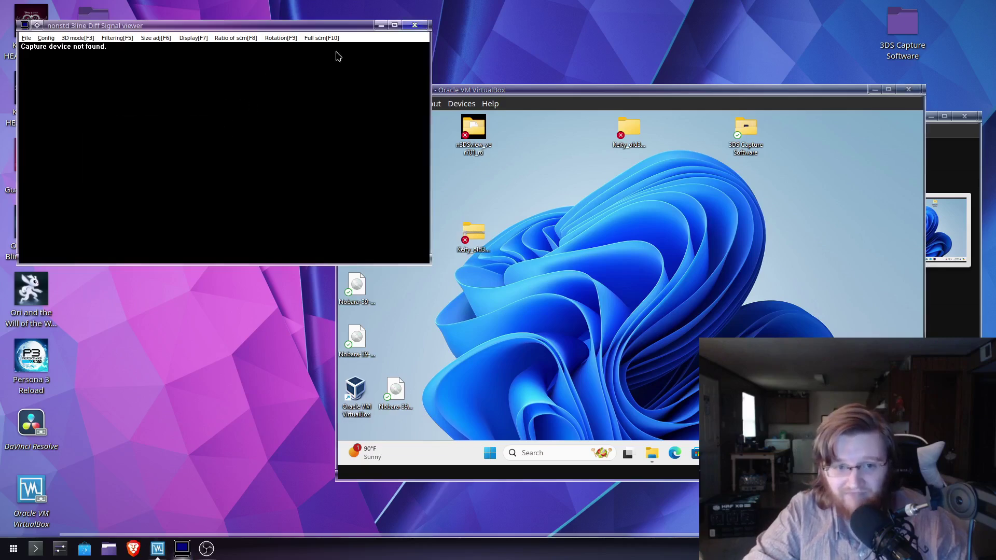
{"action": "left_click_drag", "start_coordinate": [128, 21], "coordinate": [164, 68]}
{"action": "left_click", "coordinate": [449, 72]}
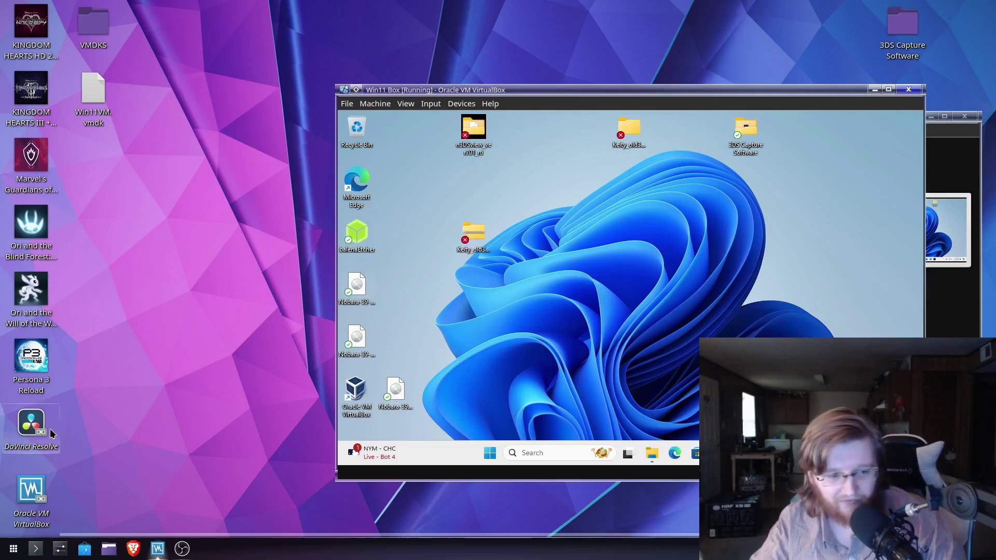
Step: Power off the Win11 Box virtual machine and quit VirtualBox Manager
{"action": "double_click", "coordinate": [35, 420]}
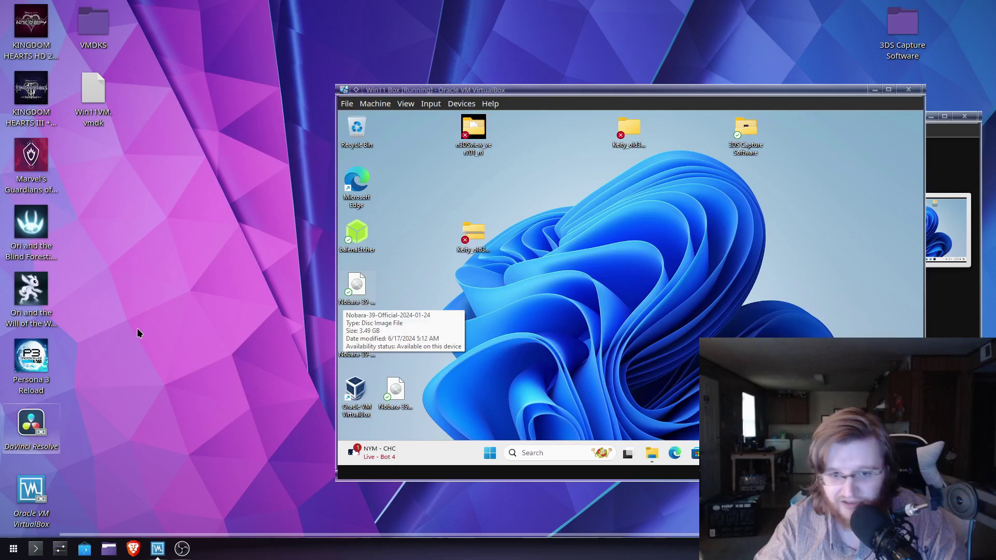
{"action": "left_click", "coordinate": [916, 93]}
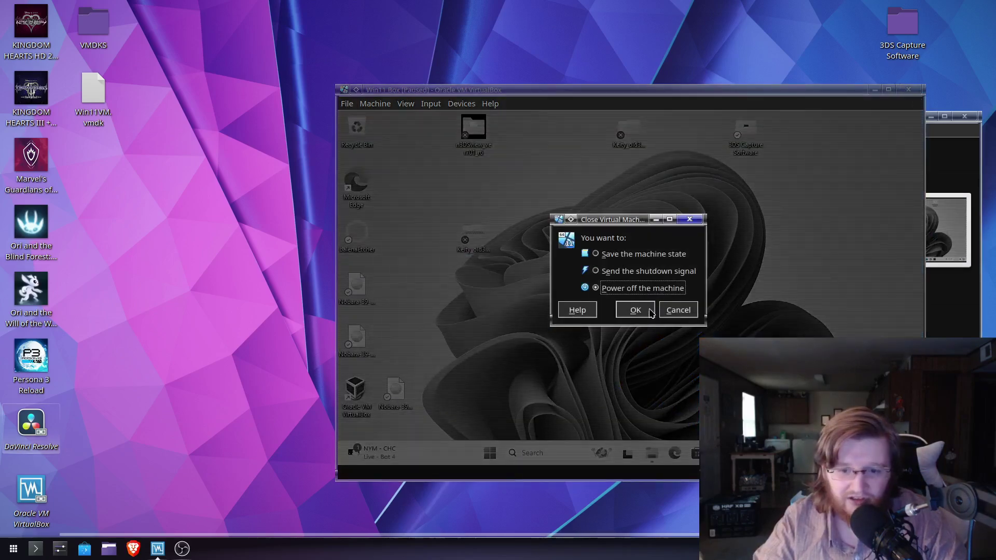
{"action": "left_click", "coordinate": [650, 309]}
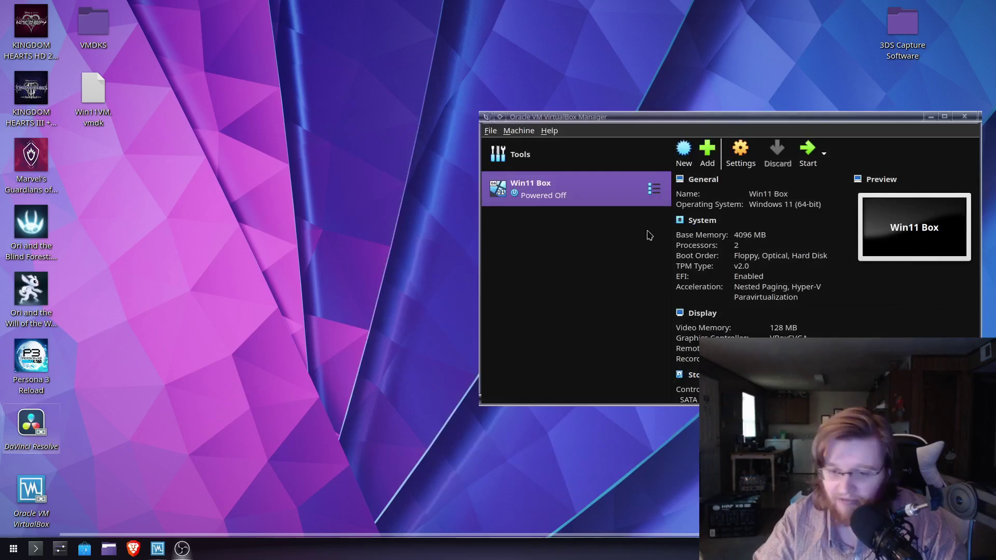
{"action": "key", "text": "ctrl+q"}
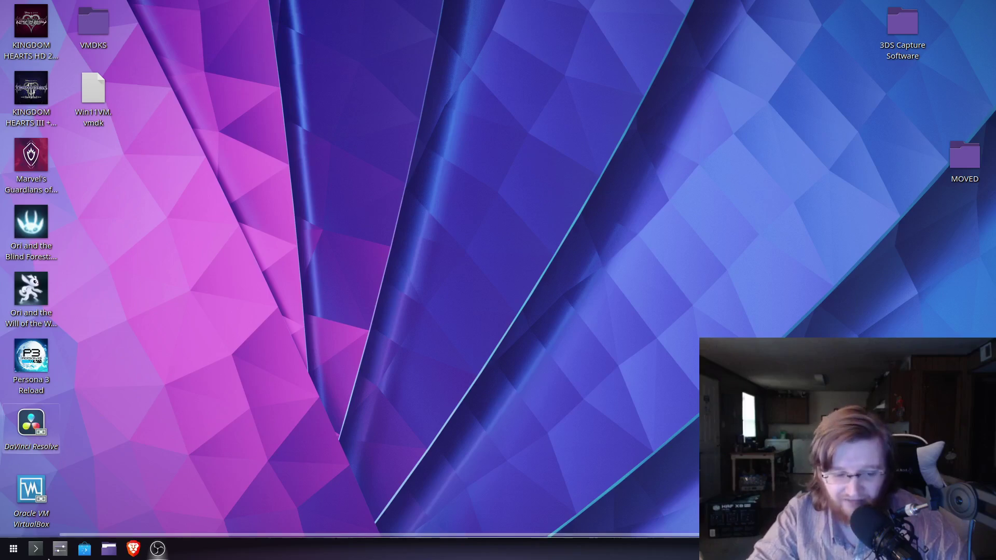
Step: Find and launch the Nobara Welcome App and show its recommended additions
{"action": "left_click", "coordinate": [8, 549]}
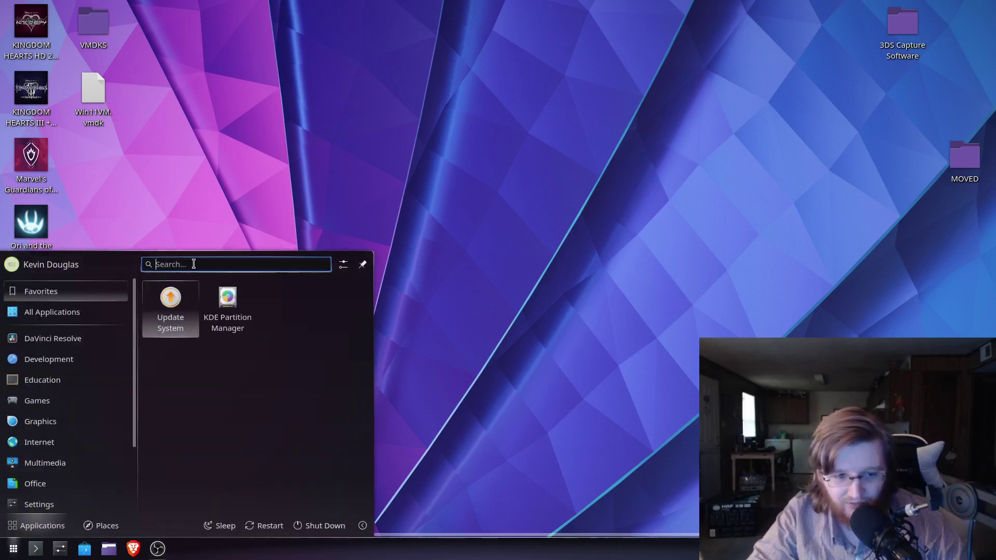
{"action": "type", "text": "noba"}
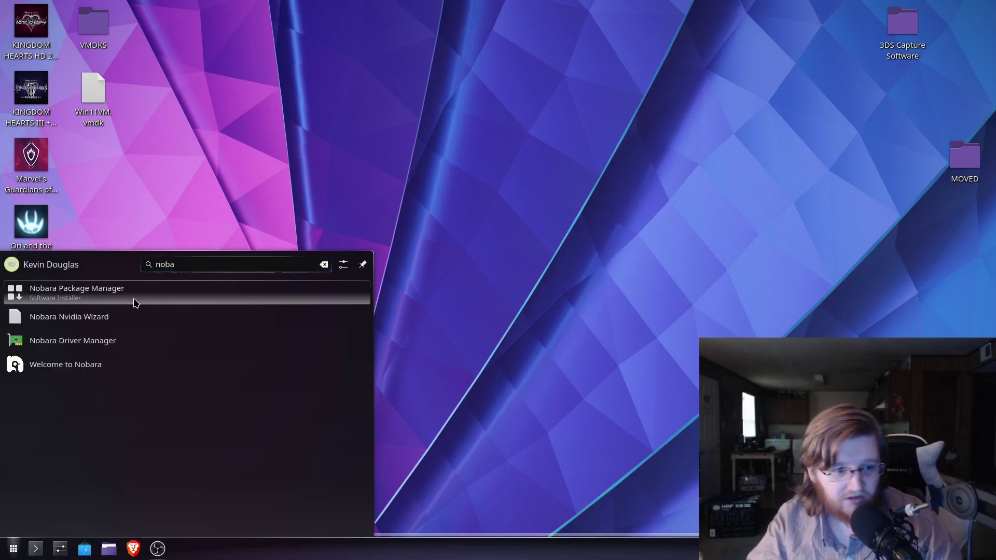
{"action": "left_click", "coordinate": [131, 357]}
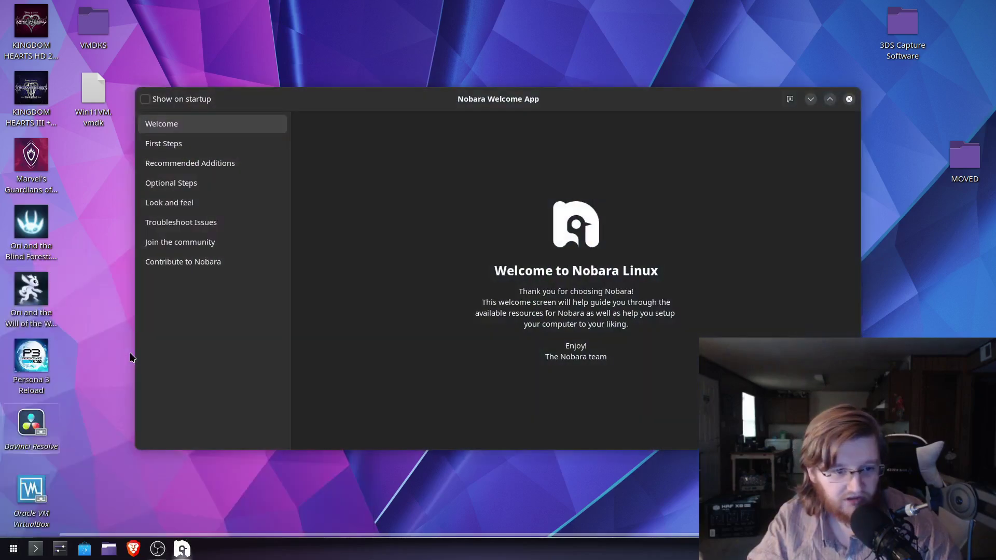
{"action": "left_click", "coordinate": [203, 173]}
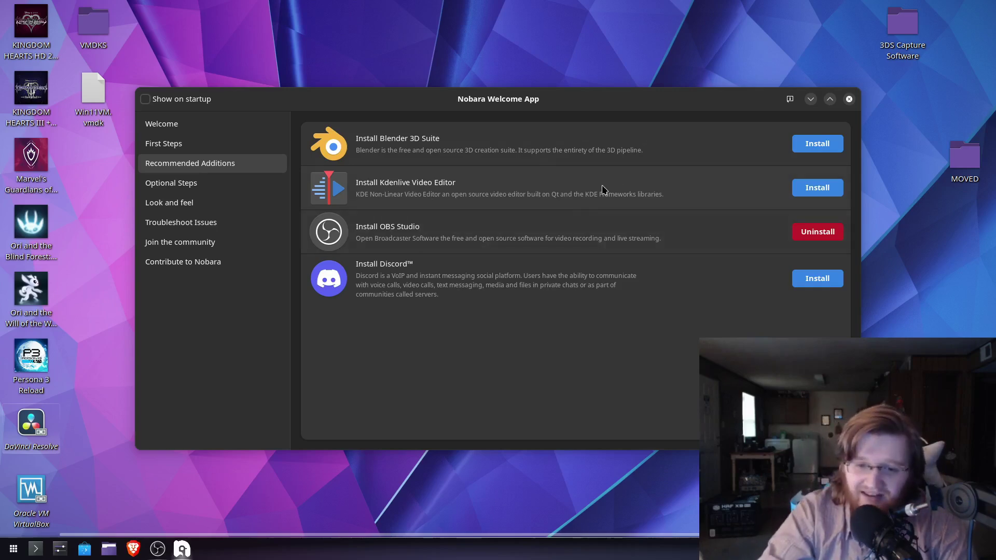
Step: Install the Kdenlive Video Editor from the recommended additions and close the Nobara Welcome App
{"action": "left_click", "coordinate": [808, 194]}
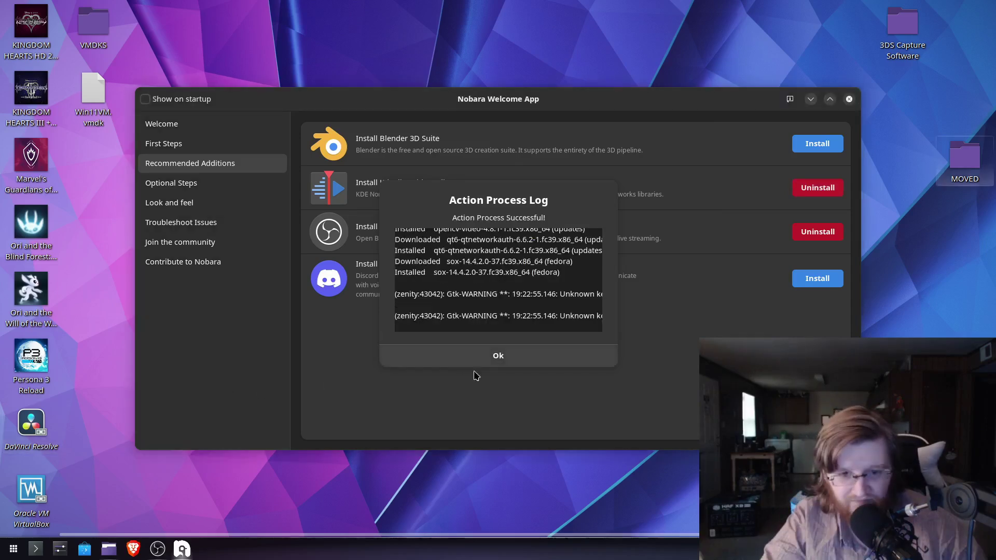
{"action": "left_click", "coordinate": [497, 366]}
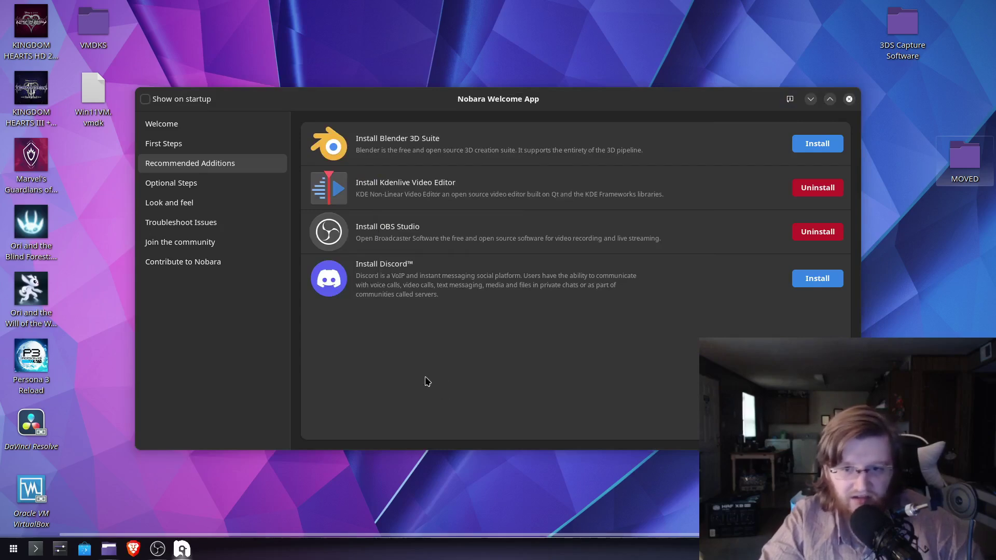
{"action": "key", "text": "alt+F4"}
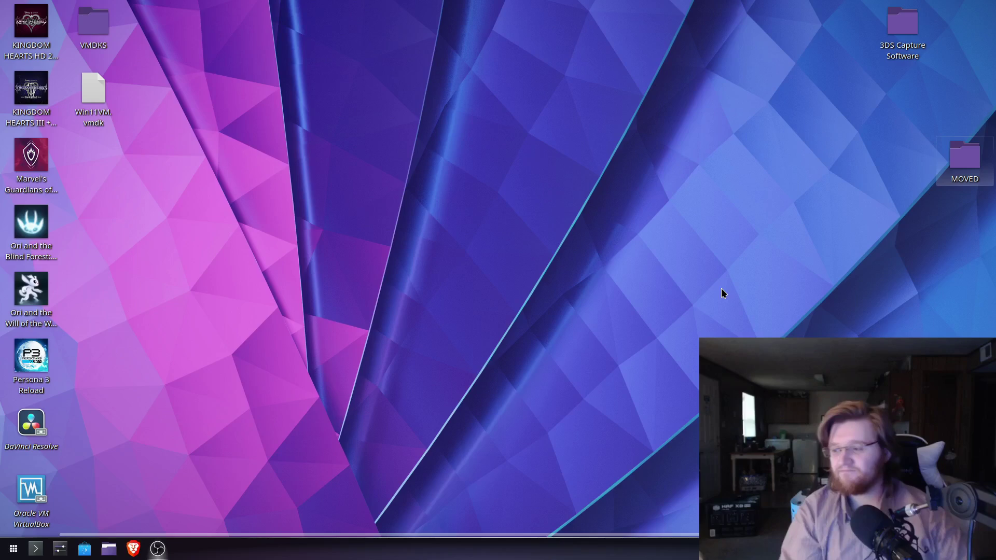
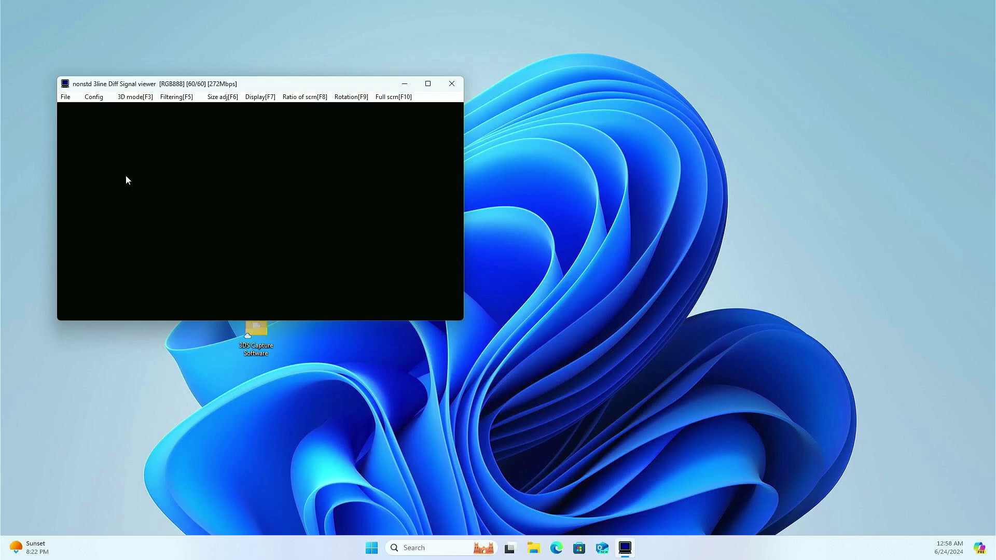
Step: Check the ID of the connected USB-SPA3A capture device in the signal viewer and dismiss the message
{"action": "left_click", "coordinate": [94, 97]}
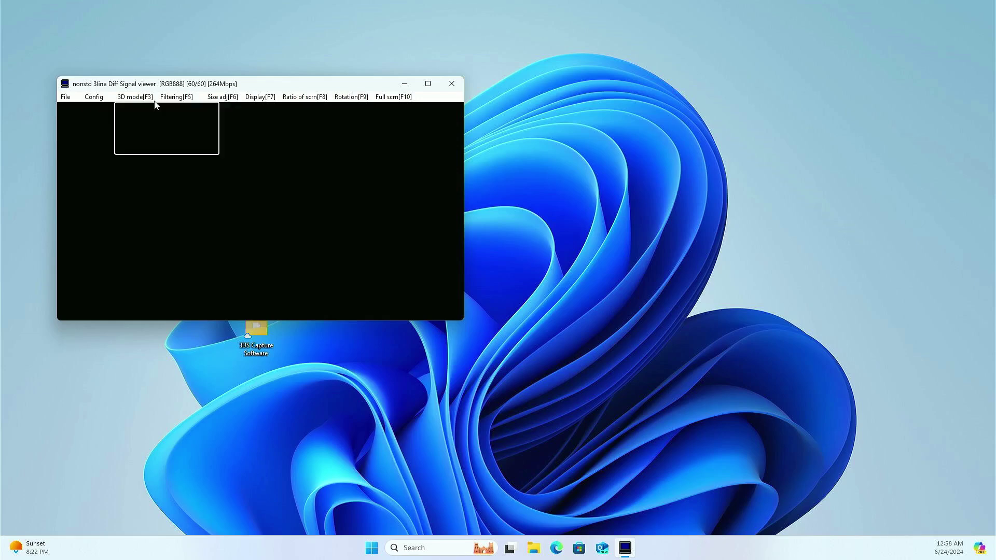
{"action": "mouse_move", "coordinate": [69, 98]}
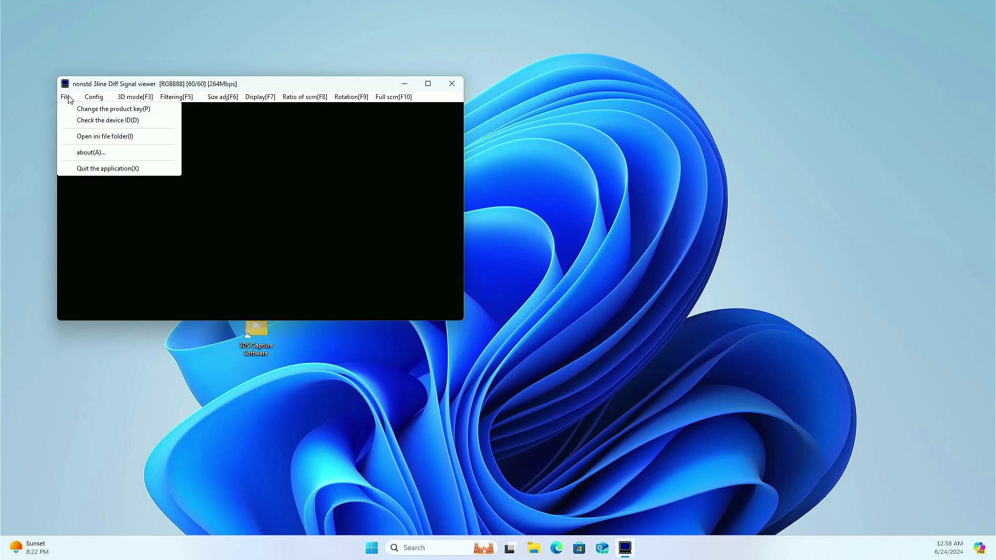
{"action": "left_click", "coordinate": [88, 120]}
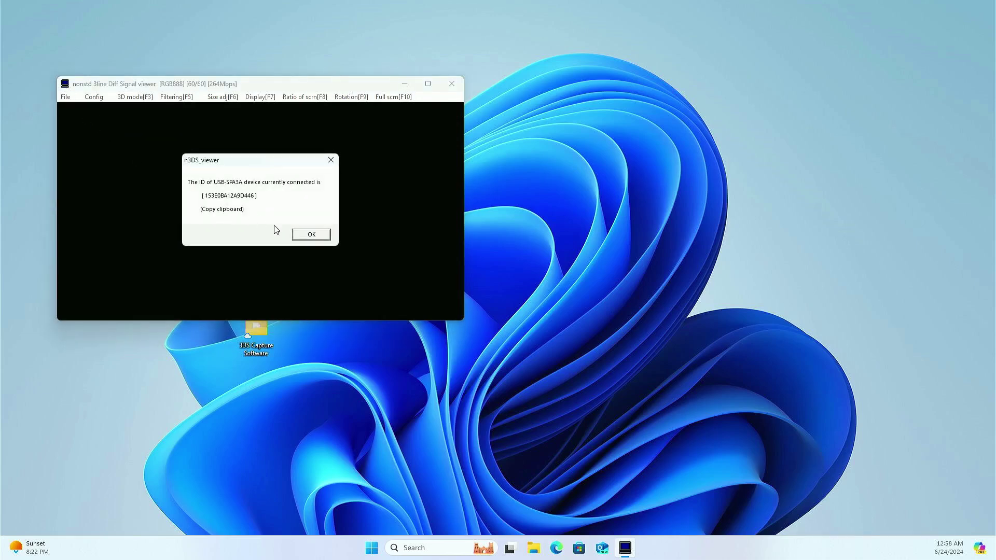
{"action": "left_click", "coordinate": [305, 234]}
{"action": "left_click", "coordinate": [67, 101]}
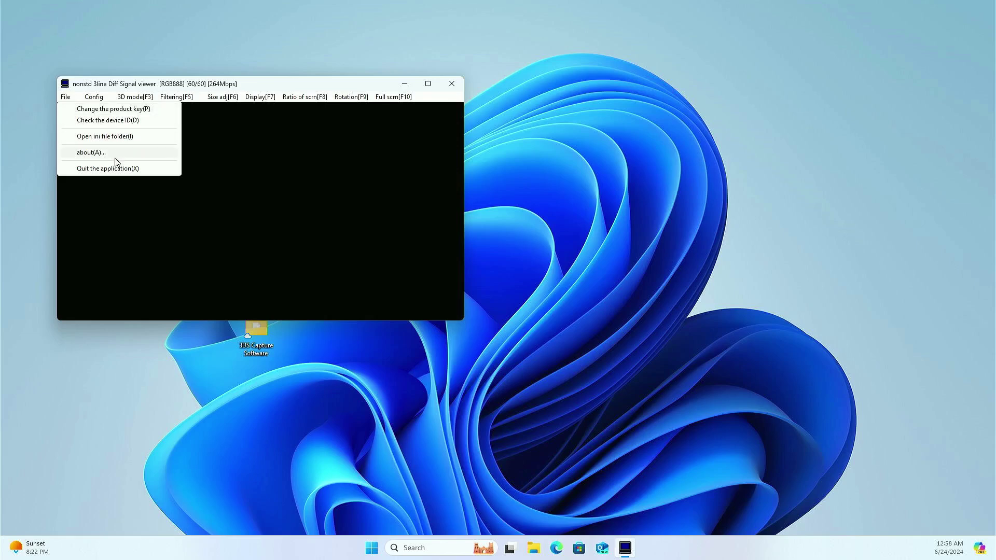
{"action": "mouse_move", "coordinate": [102, 100]}
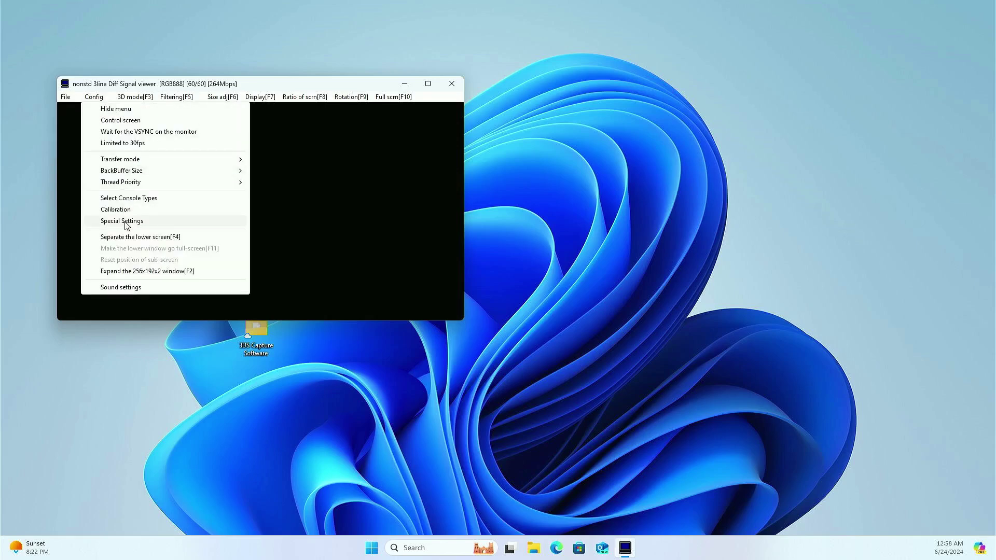
{"action": "left_click", "coordinate": [81, 98]}
{"action": "left_click", "coordinate": [67, 97]}
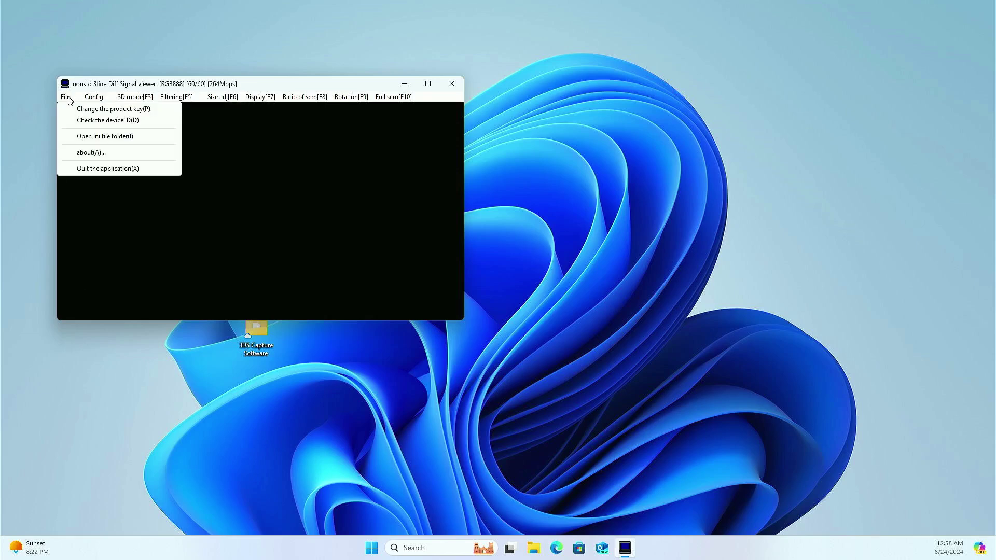
{"action": "left_click", "coordinate": [73, 121]}
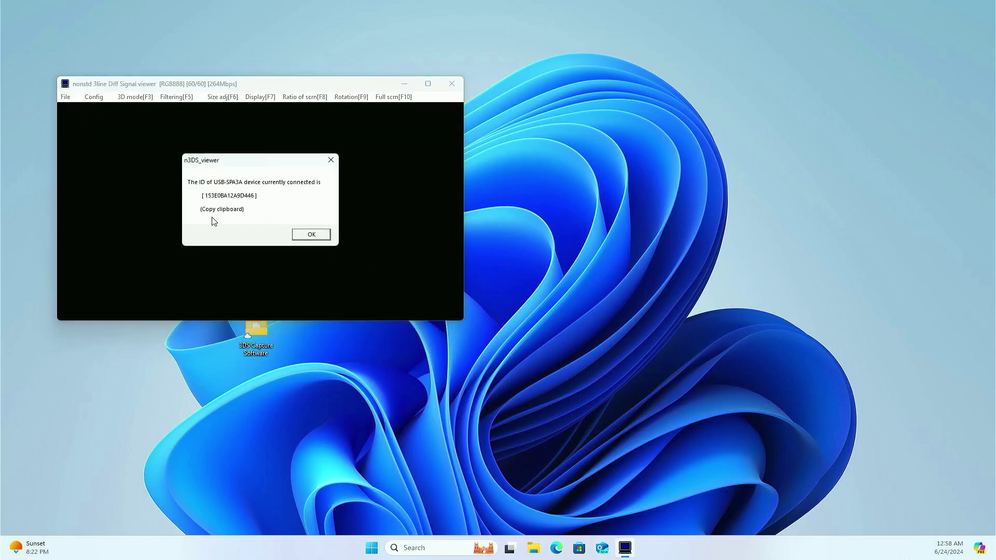
{"action": "left_click", "coordinate": [303, 236]}
Step: Separate the lower screen into its own window and place it beside the main viewer window
{"action": "left_click", "coordinate": [130, 97]}
{"action": "left_click", "coordinate": [141, 255]}
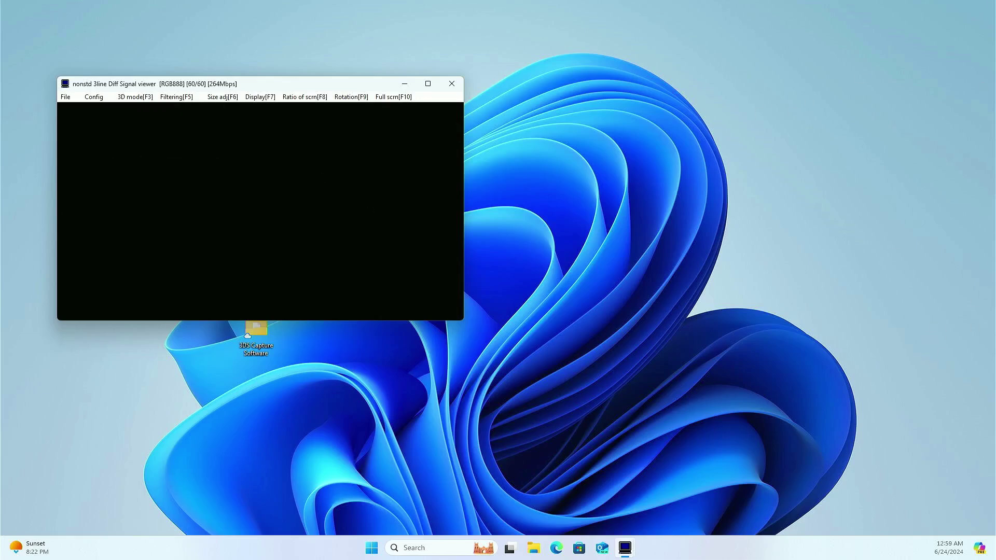
{"action": "left_click_drag", "start_coordinate": [0, 147], "coordinate": [639, 146]}
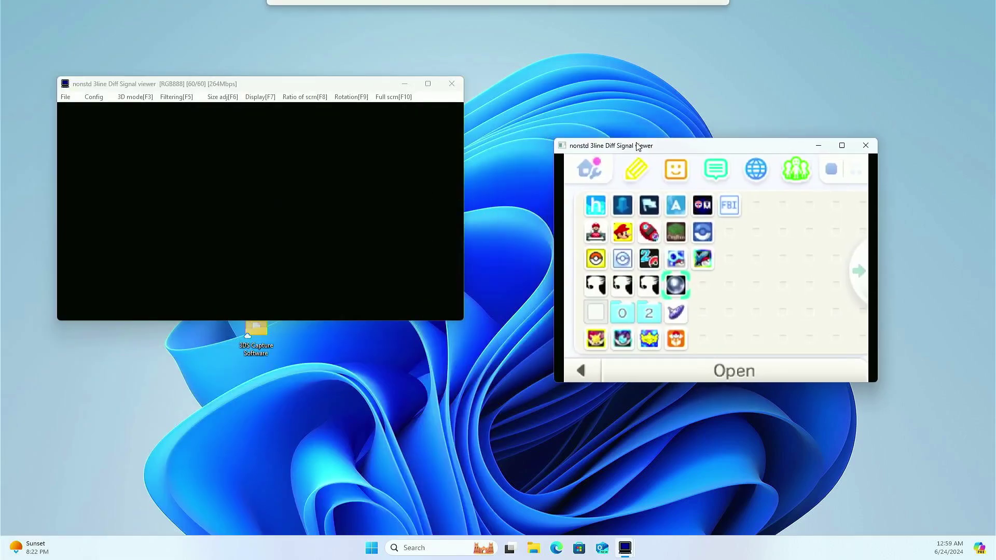
{"action": "left_click", "coordinate": [110, 135]}
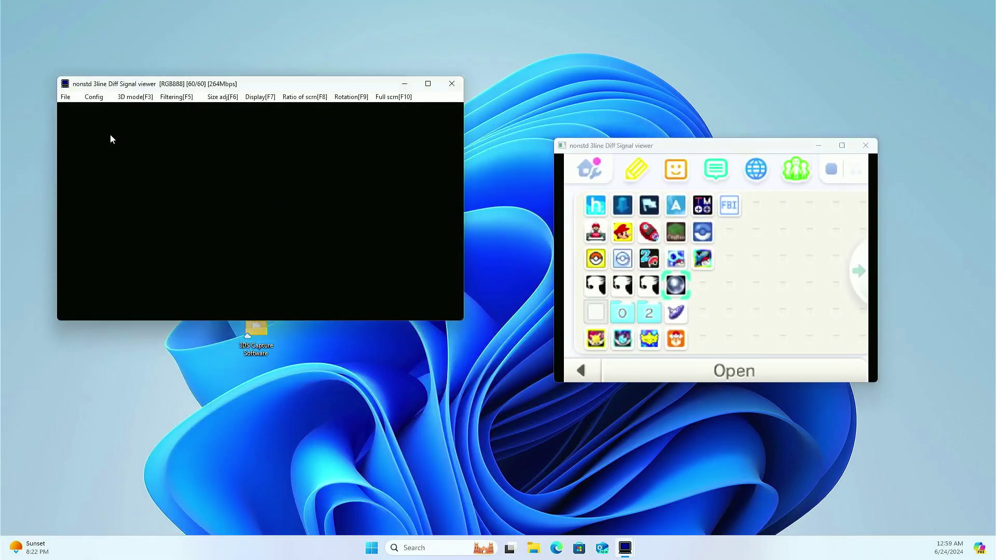
Step: Set the upper screen DATA calibration for stereopsis (3D) mode to 1 and move the Calibration dialog off the upper display
{"action": "left_click", "coordinate": [95, 97]}
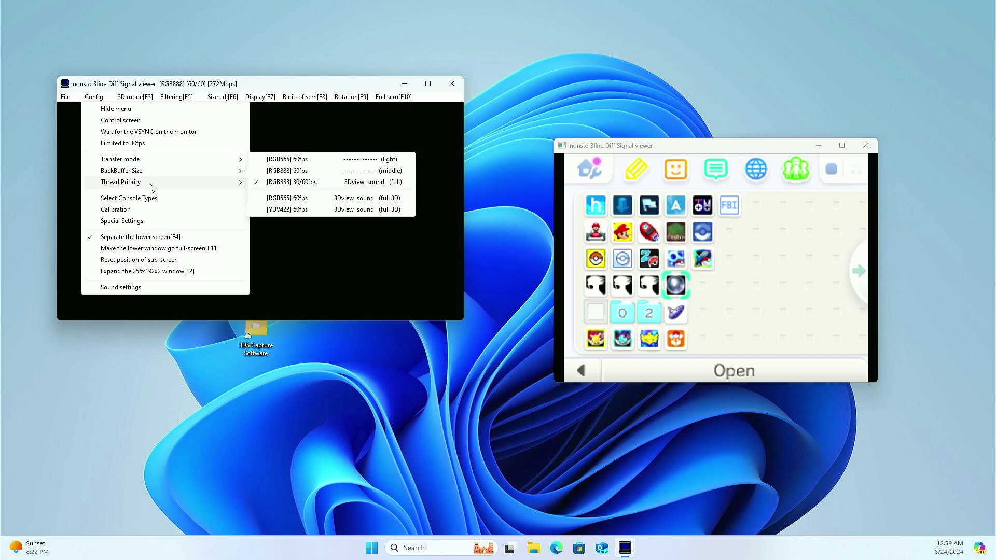
{"action": "left_click", "coordinate": [153, 212]}
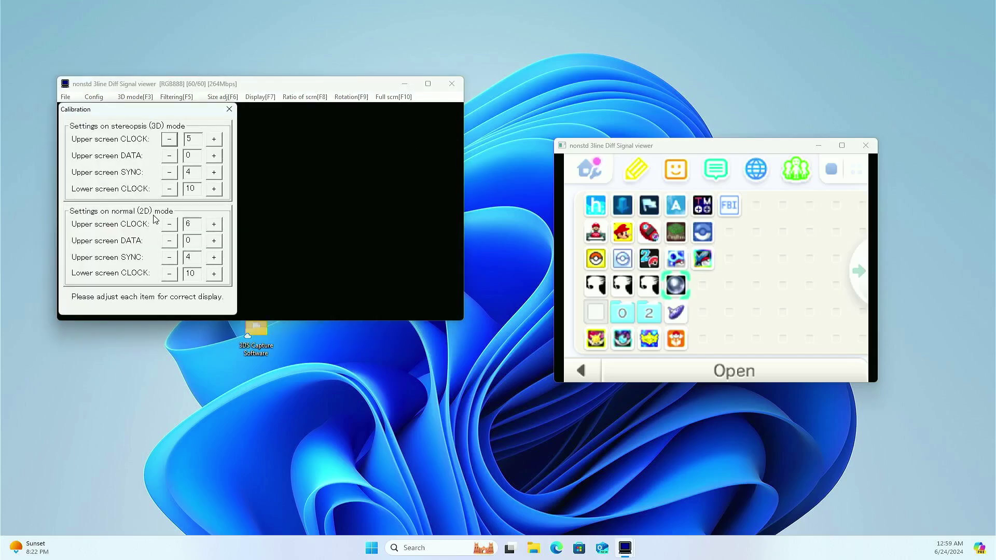
{"action": "left_click", "coordinate": [215, 156]}
{"action": "left_click_drag", "start_coordinate": [182, 110], "coordinate": [298, 248]}
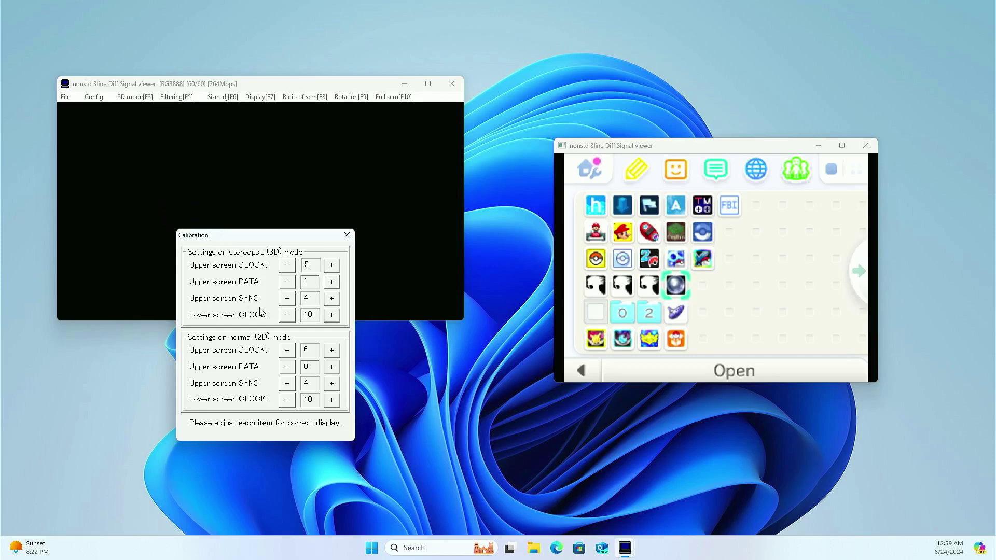
Step: Try 4 as the upper screen DATA calibration for stereopsis (3D) mode and return it to 0
{"action": "left_click", "coordinate": [328, 284]}
{"action": "left_click", "coordinate": [328, 285]}
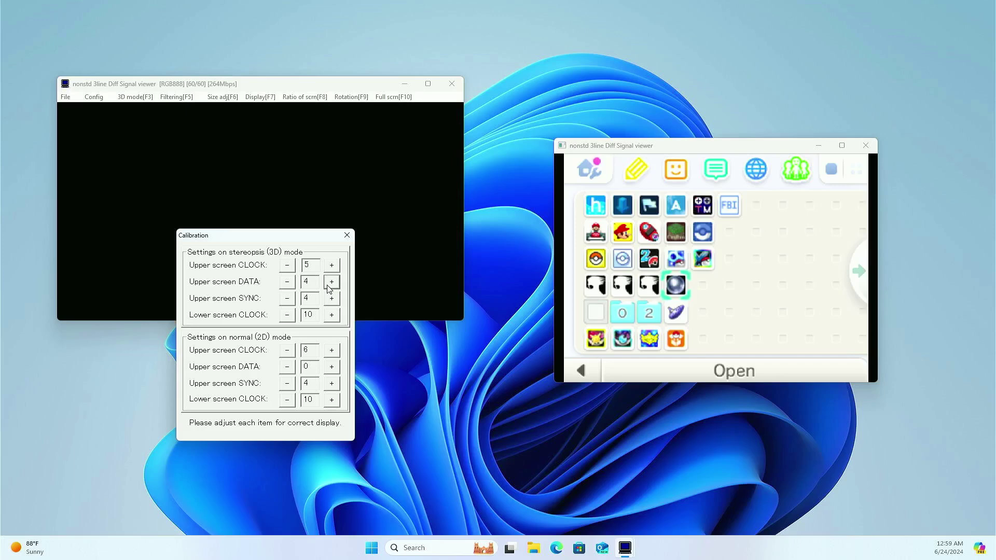
{"action": "left_click", "coordinate": [287, 282]}
{"action": "left_click", "coordinate": [287, 282]}
{"action": "left_click", "coordinate": [287, 281]}
{"action": "left_click", "coordinate": [287, 282]}
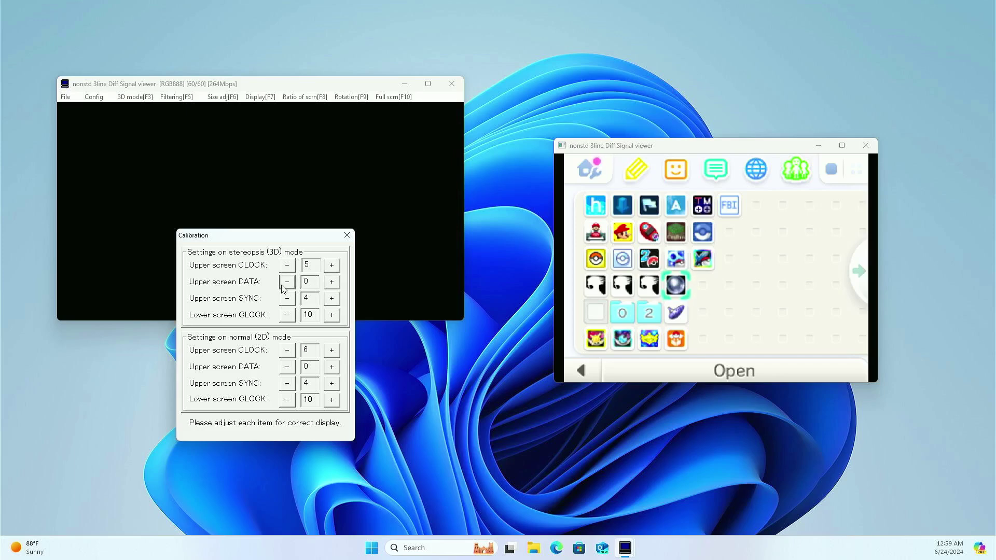
Step: Keep the stereopsis (3D) mode upper screen CLOCK at 5 and set the normal (2D) mode upper screen CLOCK to 5
{"action": "left_click", "coordinate": [331, 267]}
{"action": "left_click", "coordinate": [287, 265]}
{"action": "left_click", "coordinate": [289, 353]}
{"action": "left_click", "coordinate": [290, 354]}
{"action": "left_click", "coordinate": [289, 353]}
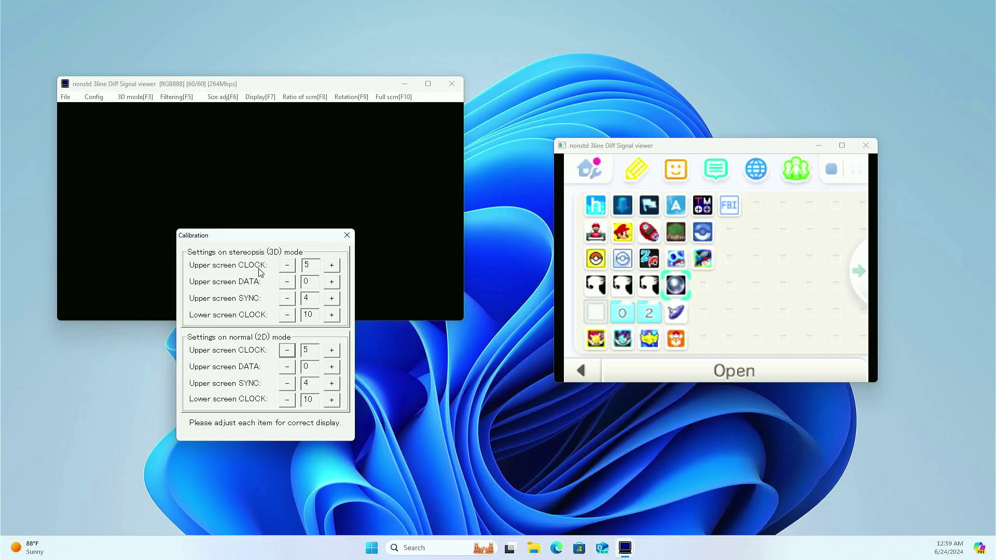
Step: Set the upper screen DATA calibration for normal (2D) mode to 4 and close the Calibration dialog
{"action": "left_click", "coordinate": [332, 368]}
{"action": "left_click", "coordinate": [332, 368]}
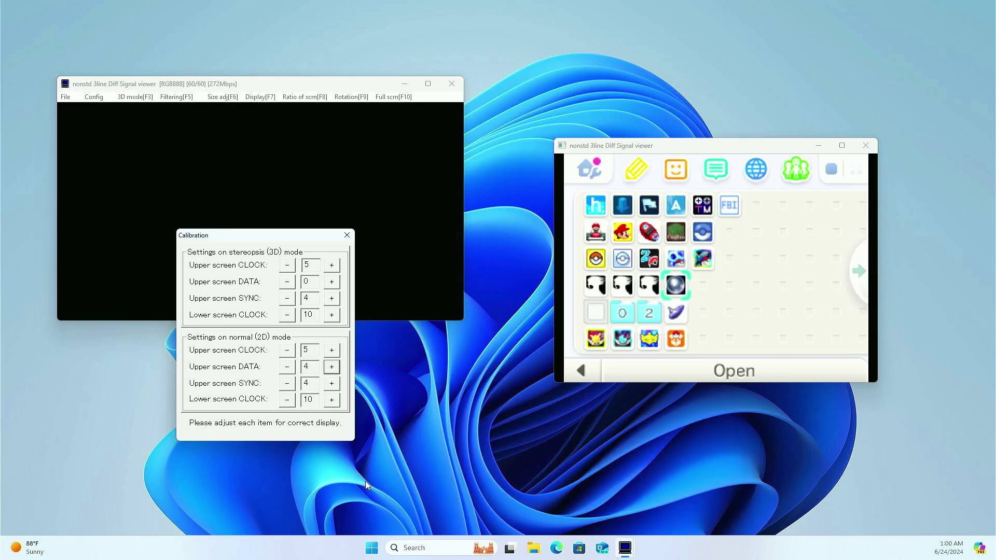
{"action": "left_click", "coordinate": [347, 234]}
Step: Open the viewer's Special Settings with the USB packet size option, accept the dialog and dismiss the message
{"action": "left_click", "coordinate": [94, 97]}
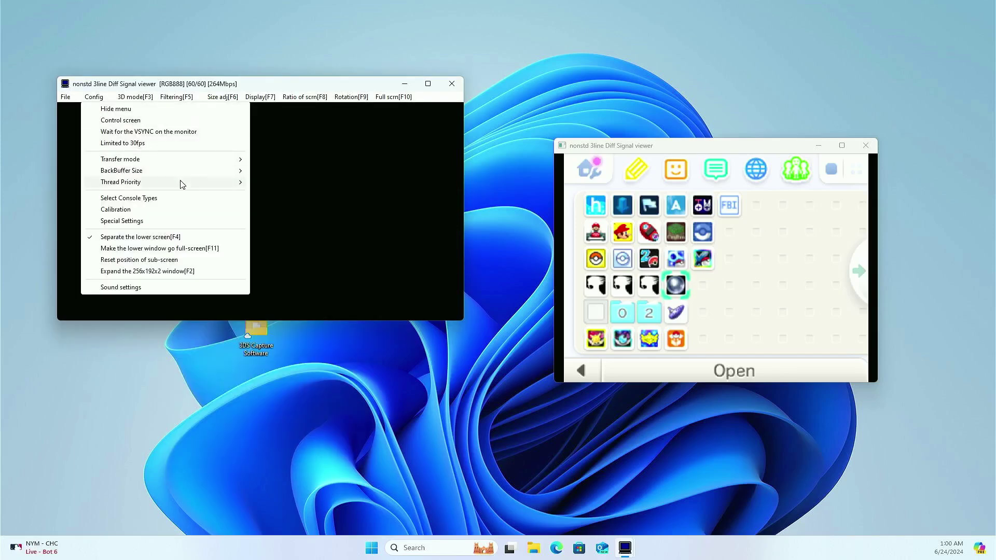
{"action": "left_click", "coordinate": [181, 222]}
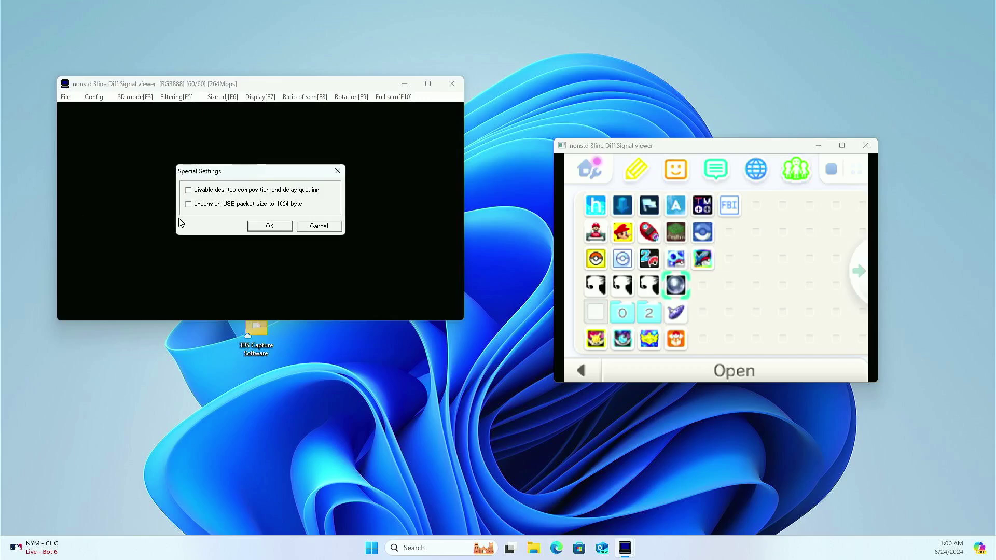
{"action": "left_click", "coordinate": [202, 203]}
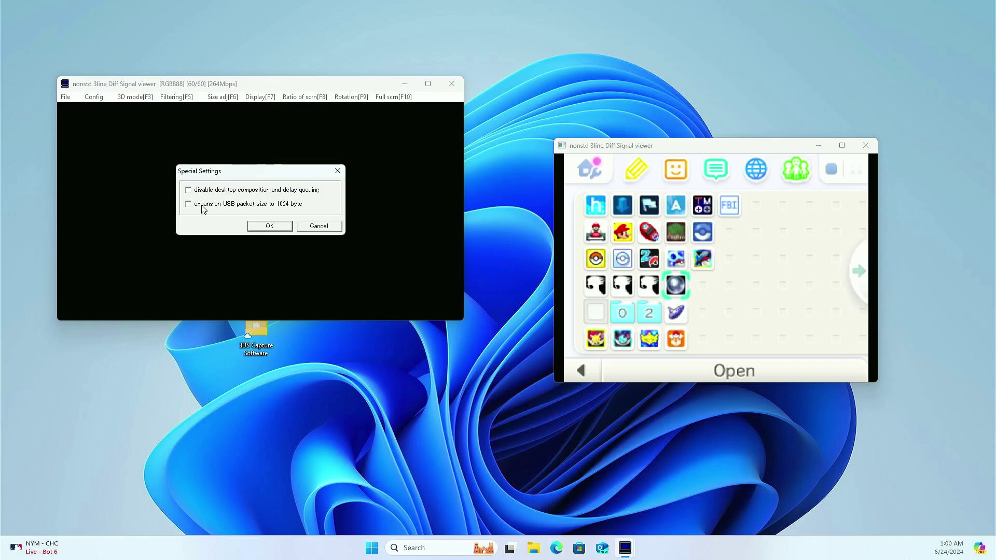
{"action": "left_click", "coordinate": [251, 226]}
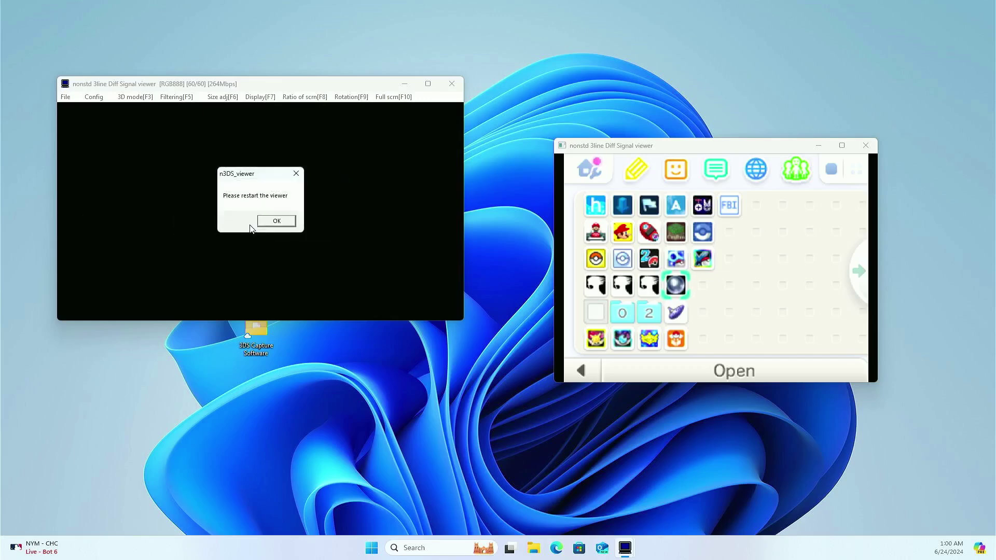
{"action": "left_click", "coordinate": [277, 225]}
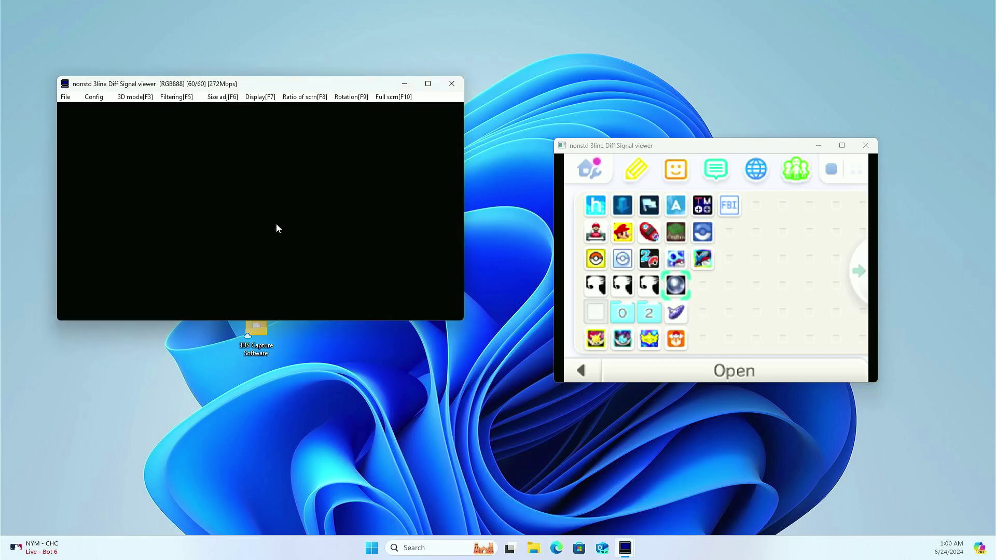
Step: Restart the viewer by closing it and launching n3DS_view from the desktop's 3DS Capture Software folder
{"action": "left_click", "coordinate": [459, 83]}
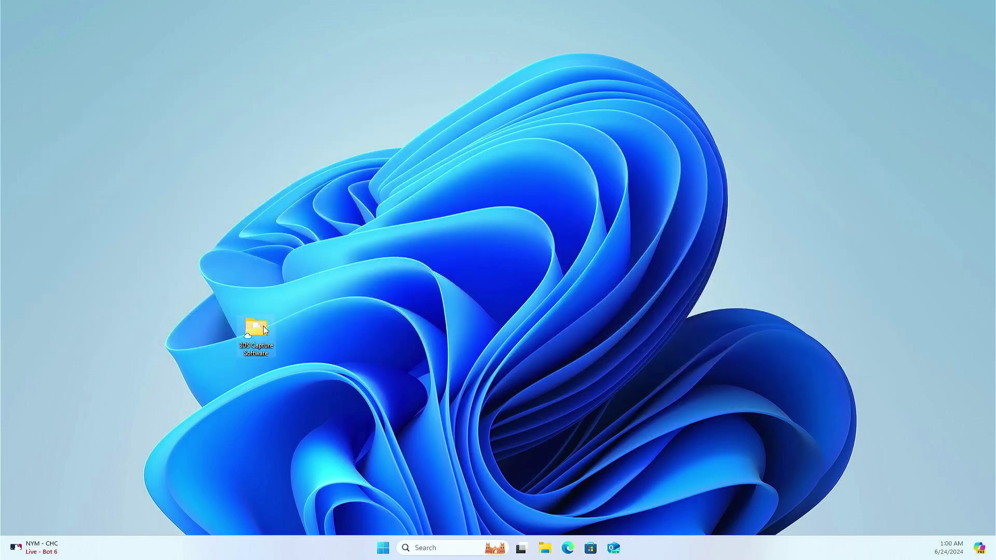
{"action": "double_click", "coordinate": [256, 332]}
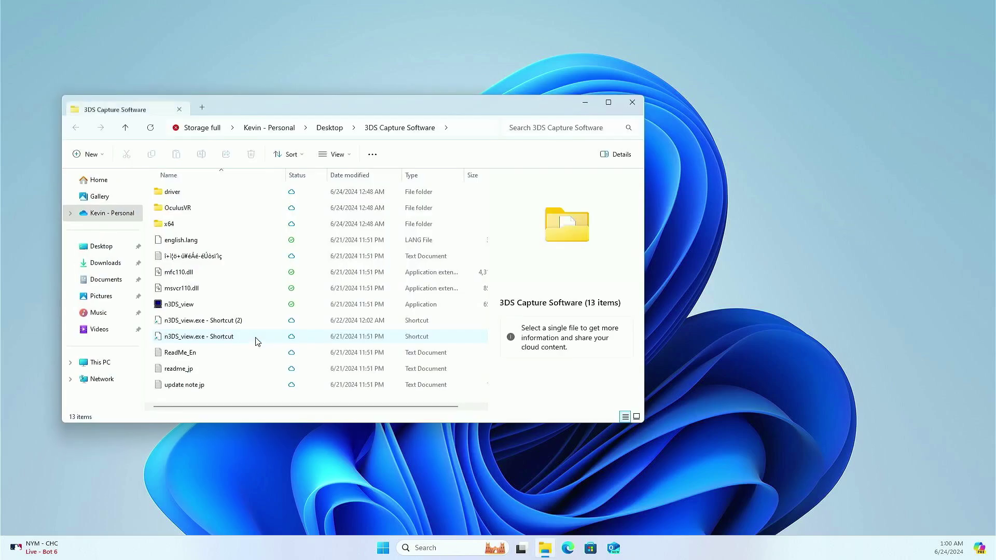
{"action": "double_click", "coordinate": [211, 305]}
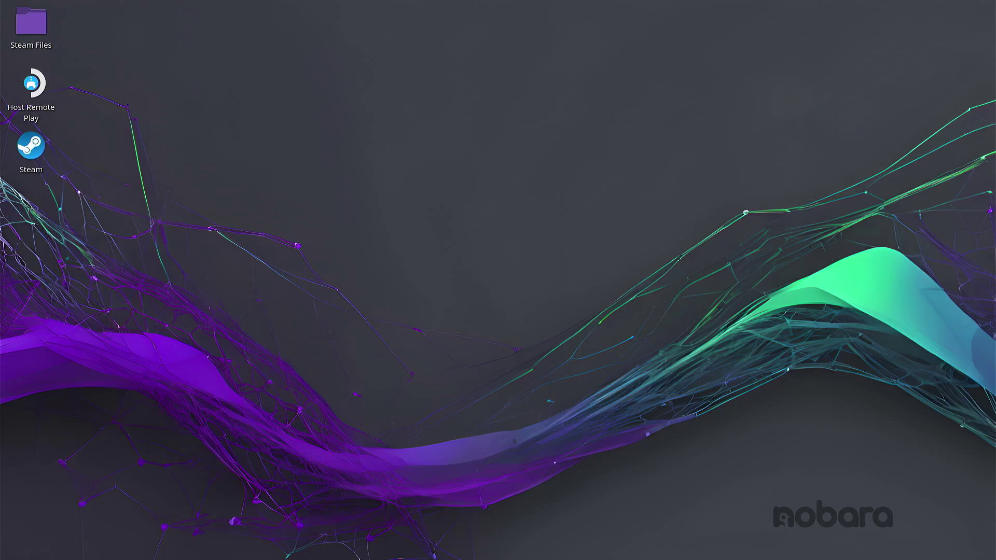
Step: Place the 3DS Capture Software folder on the open desktop of Nobara and execute its n3DS_view.exe
{"action": "left_click_drag", "start_coordinate": [140, 204], "coordinate": [409, 225]}
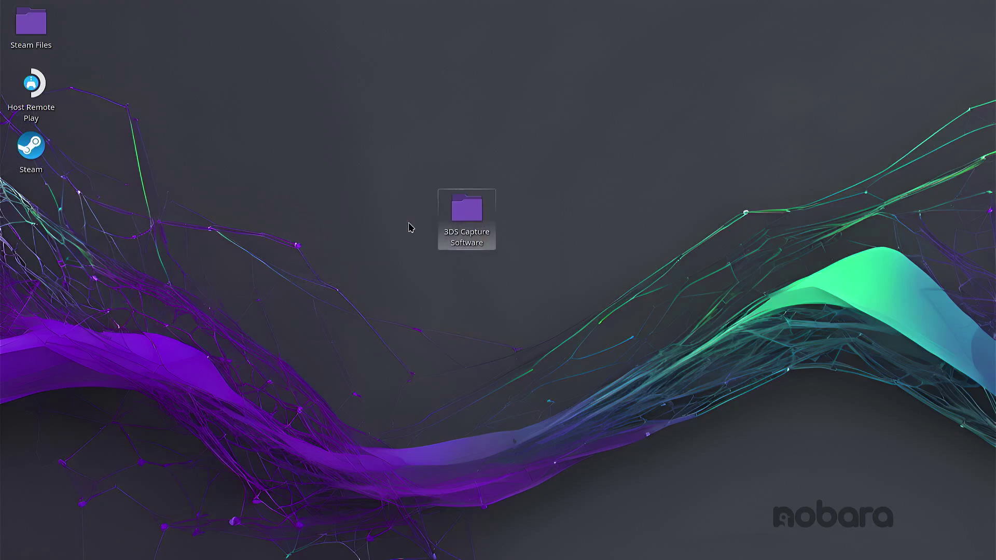
{"action": "double_click", "coordinate": [471, 218]}
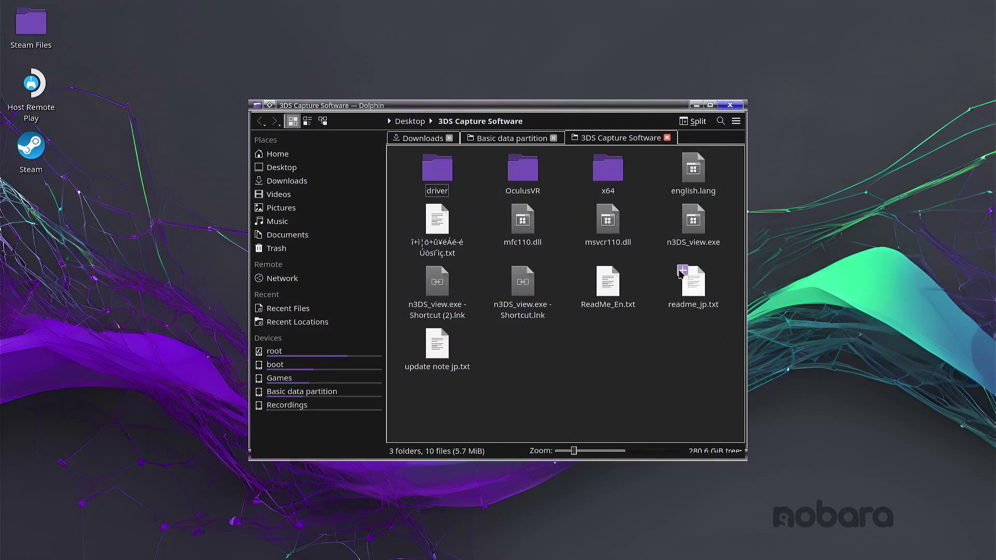
{"action": "double_click", "coordinate": [699, 229]}
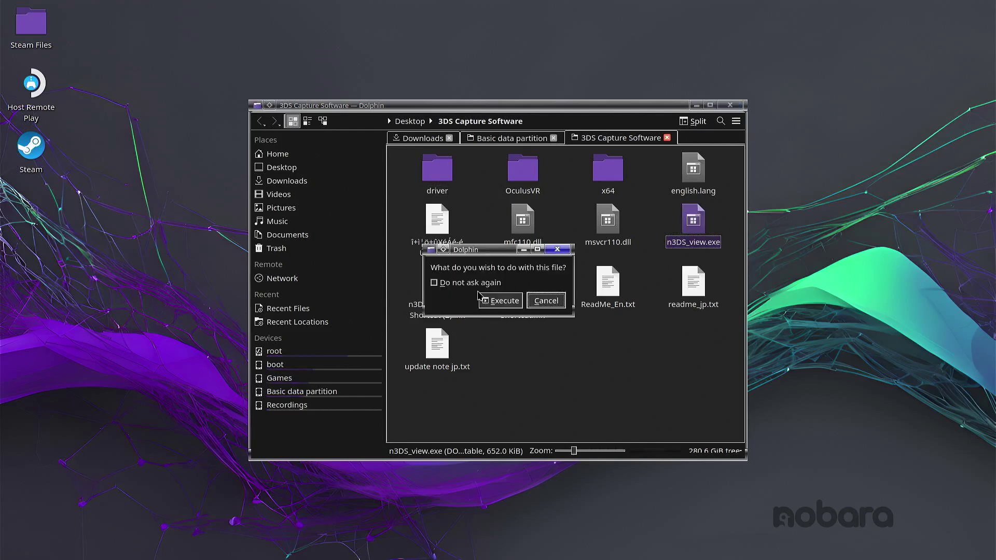
{"action": "left_click", "coordinate": [502, 304]}
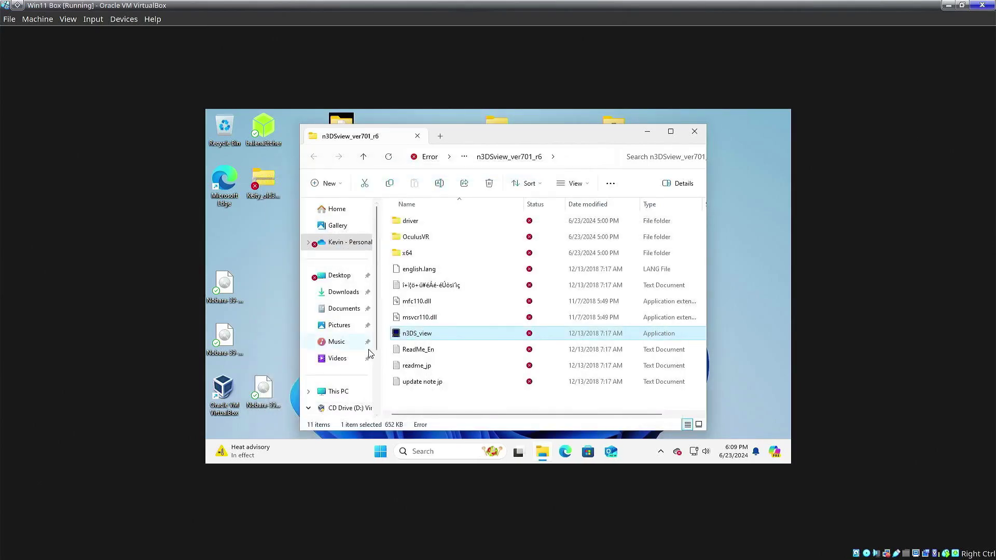
Step: Launch n3DS_view in the Windows 11 virtual machine and try to lower the normal (2D) mode upper screen CLOCK
{"action": "double_click", "coordinate": [417, 334]}
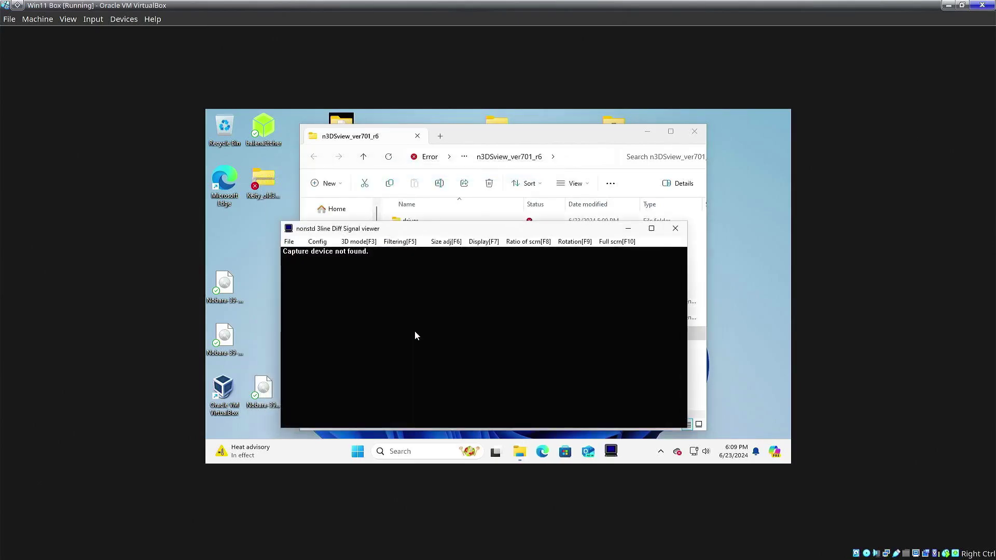
{"action": "left_click", "coordinate": [316, 242]}
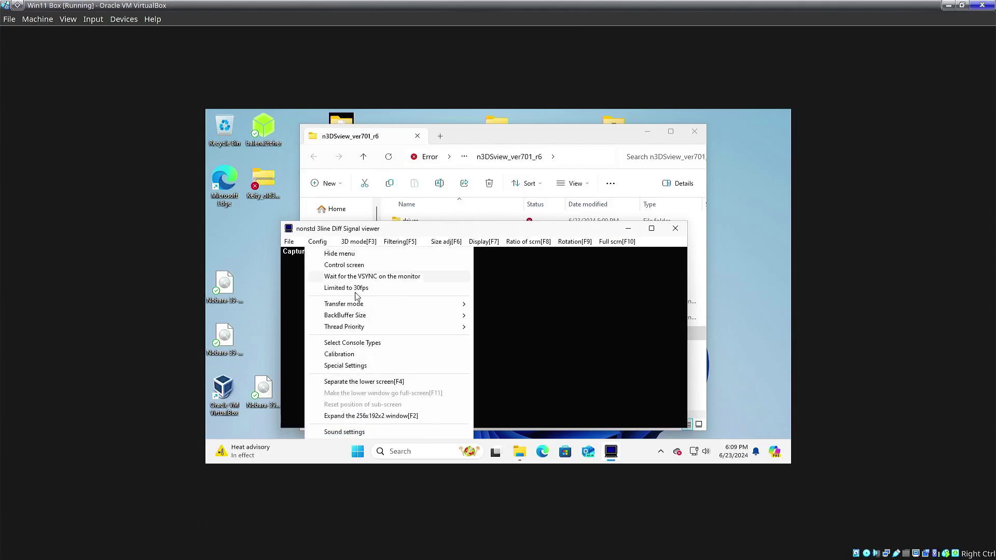
{"action": "left_click", "coordinate": [357, 354]}
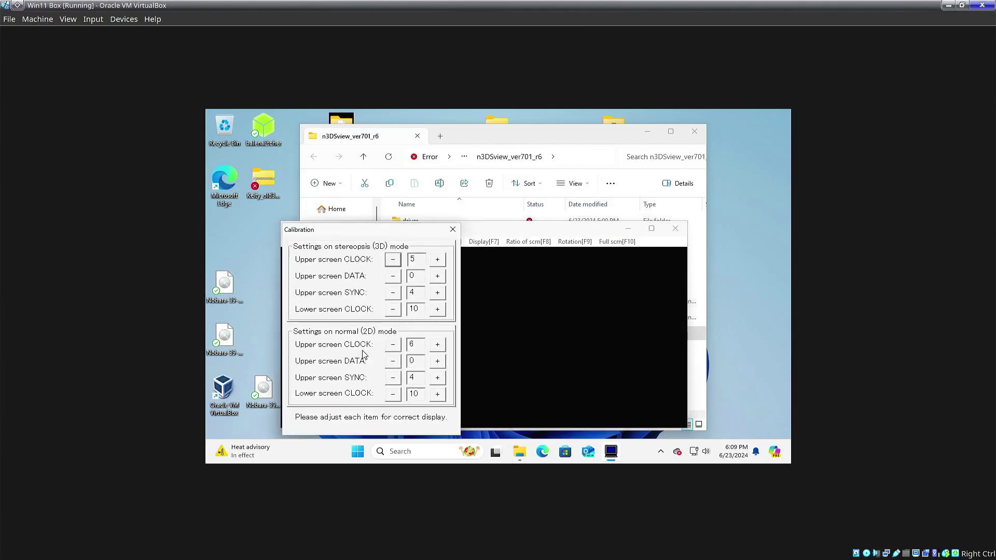
{"action": "left_click", "coordinate": [393, 345]}
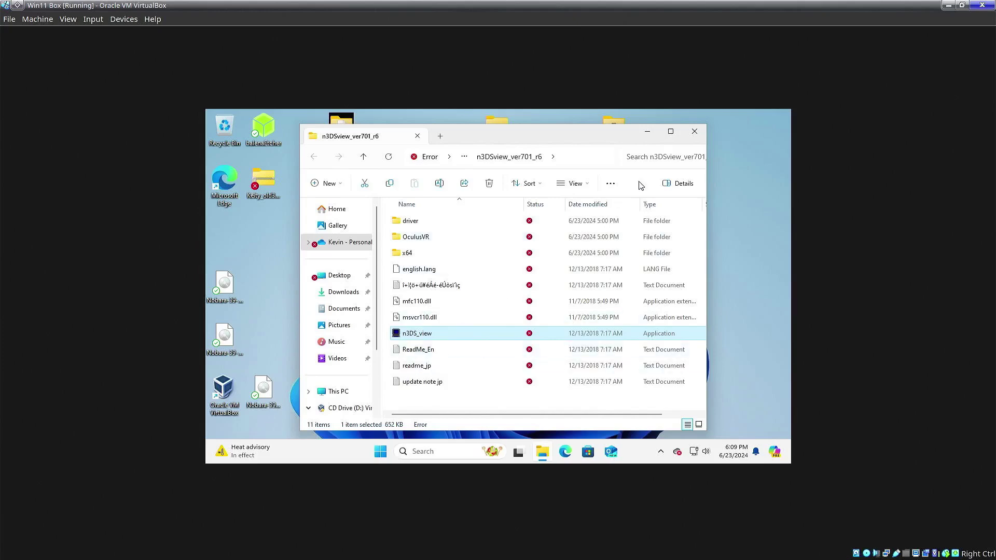
Step: Close the n3DSview_ver701_r6 folder and open the 3DS Capture Software folder in the virtual machine
{"action": "left_click", "coordinate": [694, 131]}
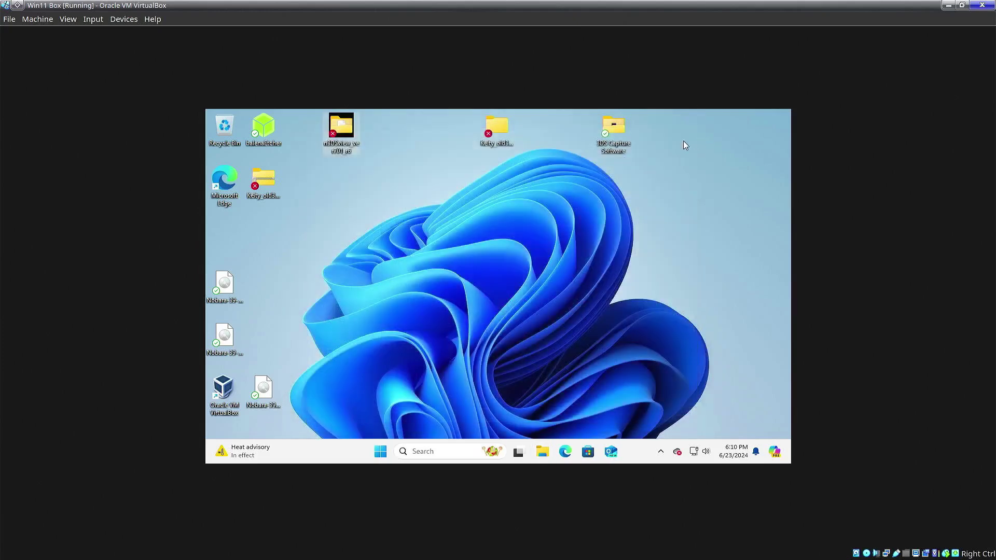
{"action": "double_click", "coordinate": [624, 133]}
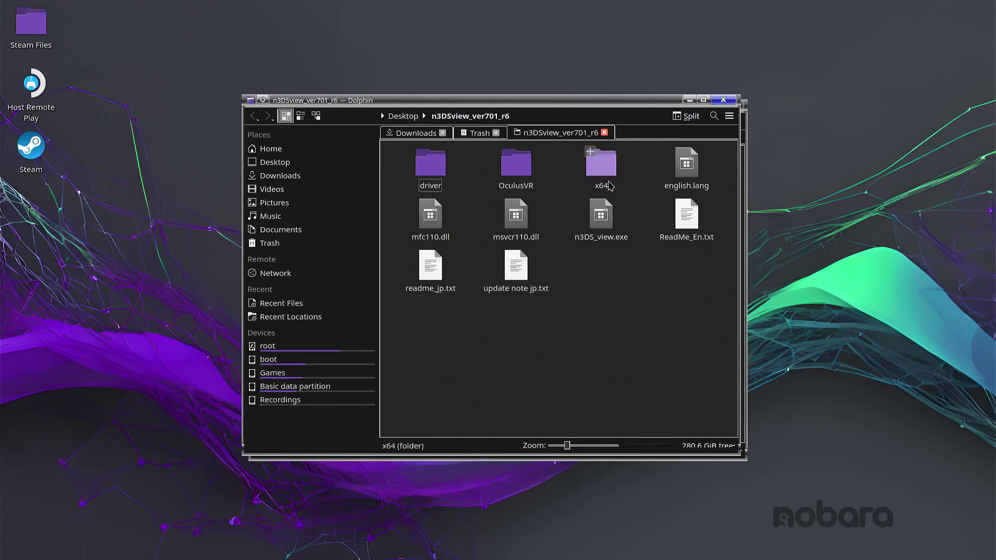
Step: Execute n3DS_view.exe from the n3DSview_ver701_r6 folder on Nobara and try to lower the first upper screen calibration value for normal (2D) mode
{"action": "double_click", "coordinate": [609, 220]}
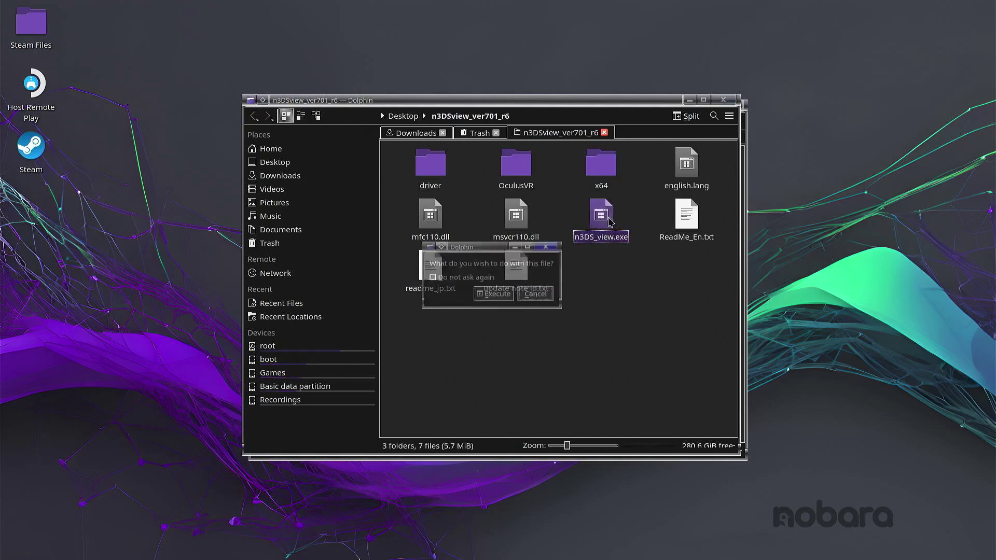
{"action": "left_click", "coordinate": [510, 298]}
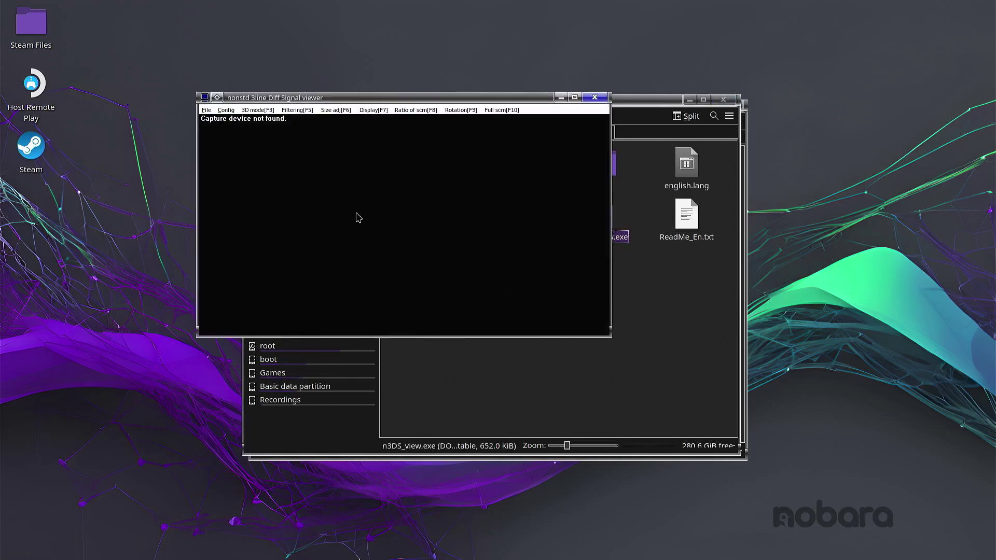
{"action": "left_click", "coordinate": [225, 110]}
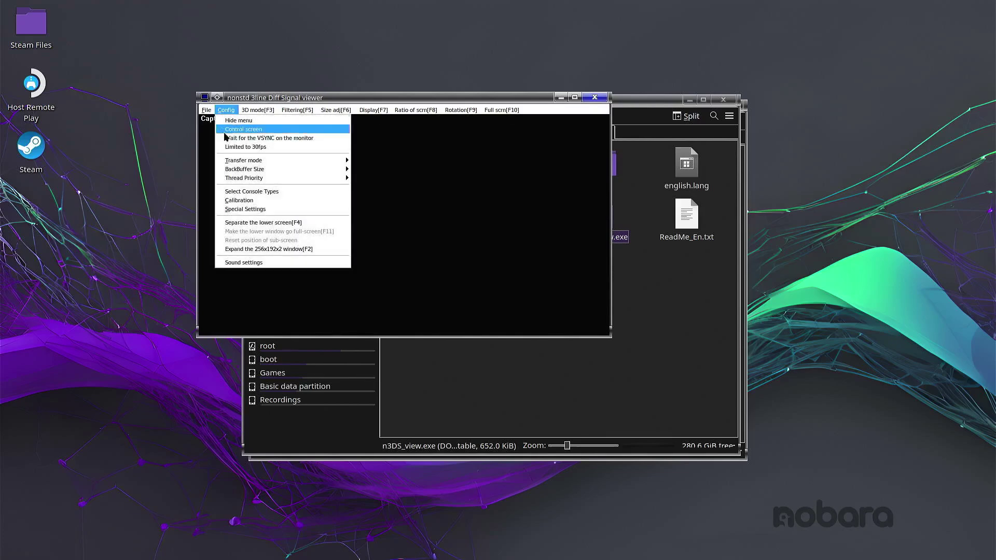
{"action": "left_click", "coordinate": [258, 202]}
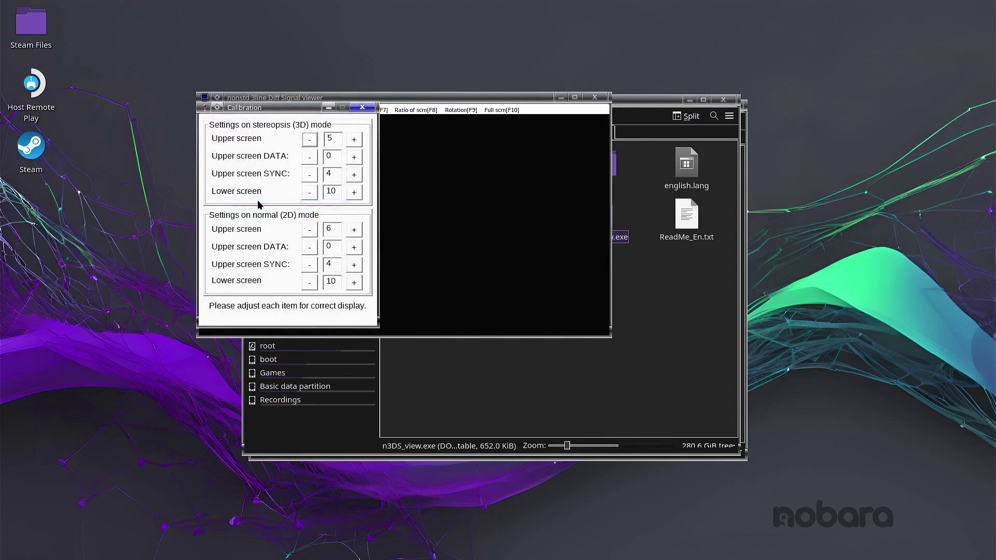
{"action": "left_click", "coordinate": [309, 231]}
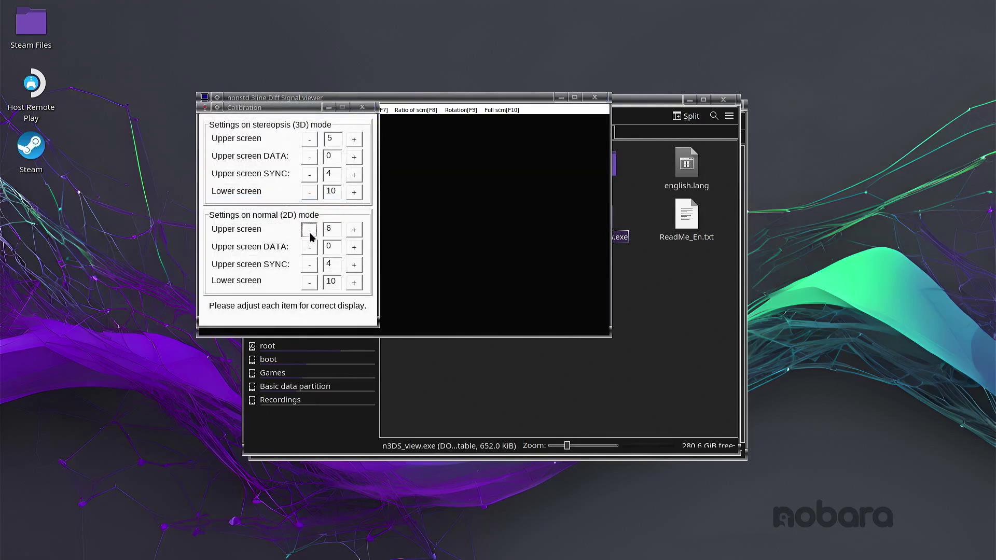